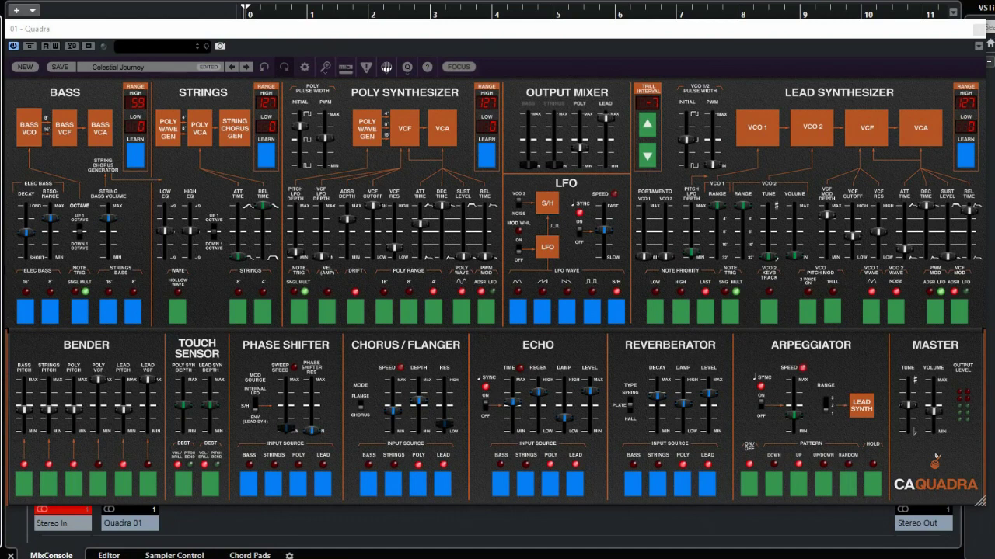
- Switch from the Quadra plug-in in Cubase to the Cherry Audio Quadra downloads page
key(alt+Tab)
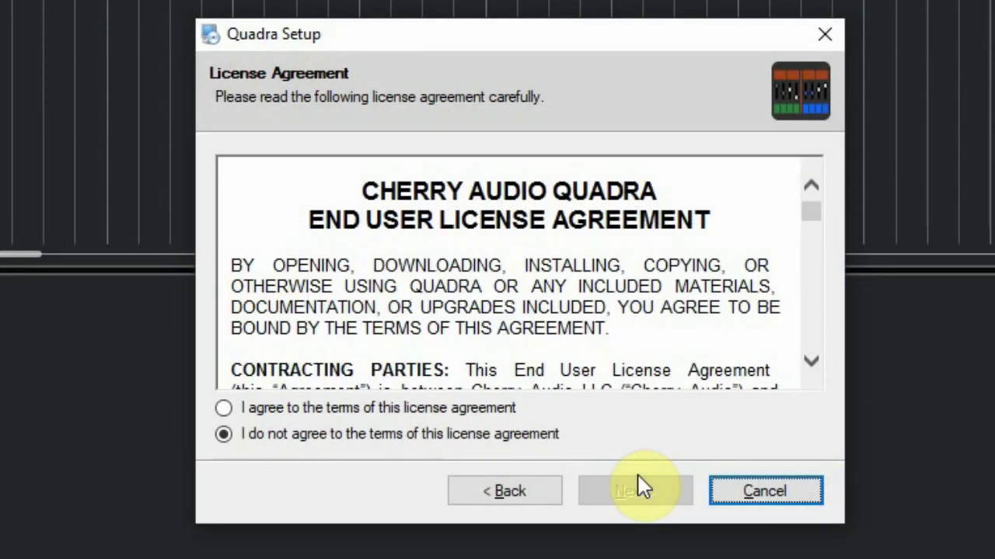
- Accept the licence and keep all four components plus the default install and VST2 folders for Quadra 1.0.4
click(278, 410)
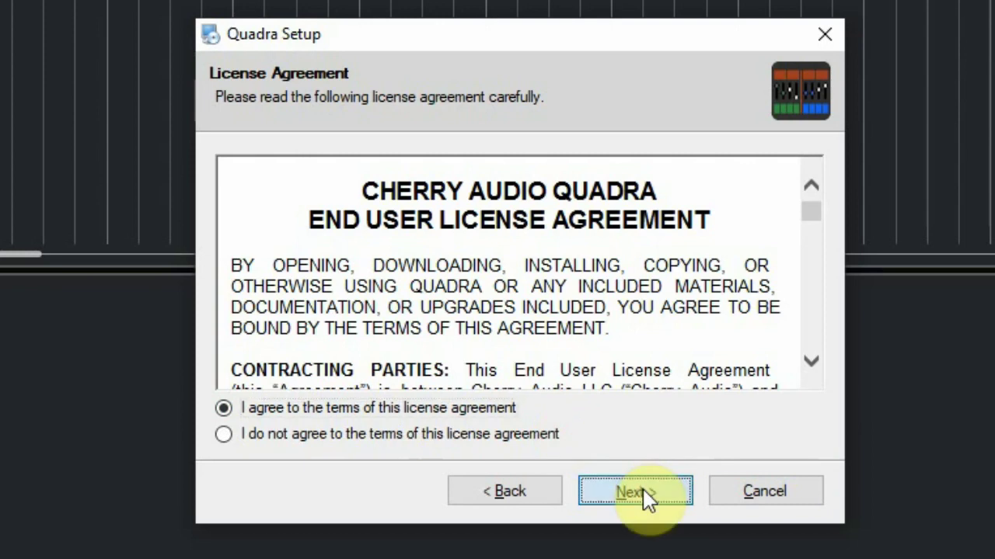
click(643, 491)
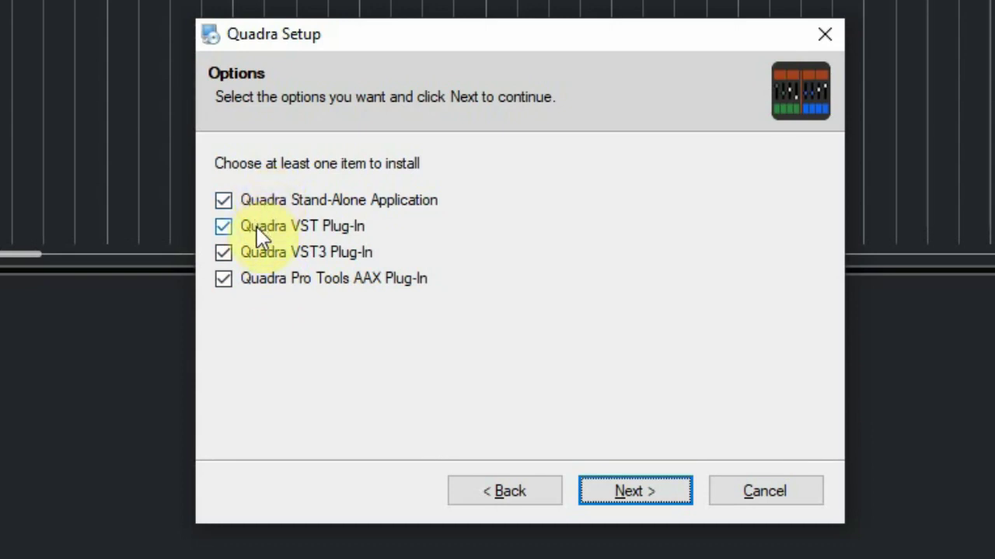
click(671, 492)
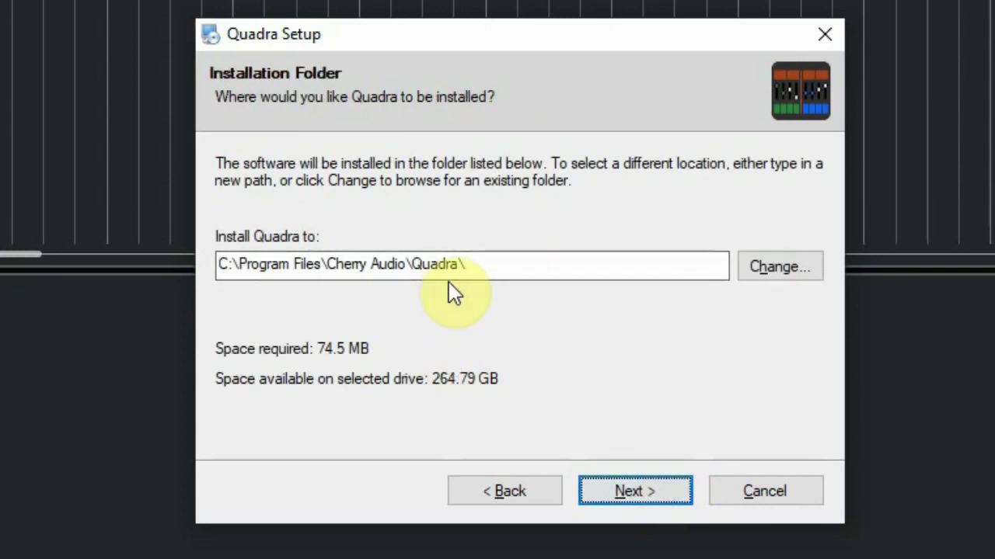
click(620, 492)
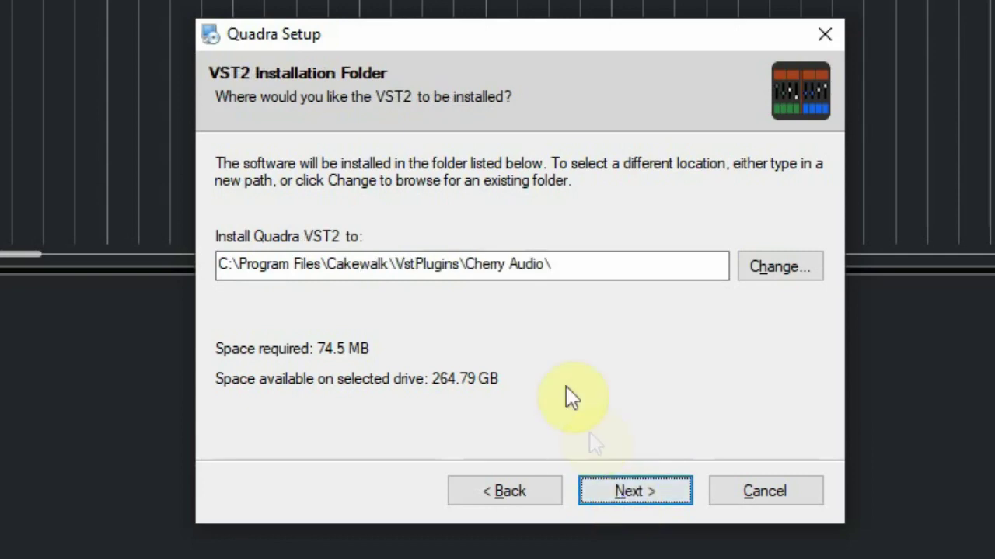
click(637, 491)
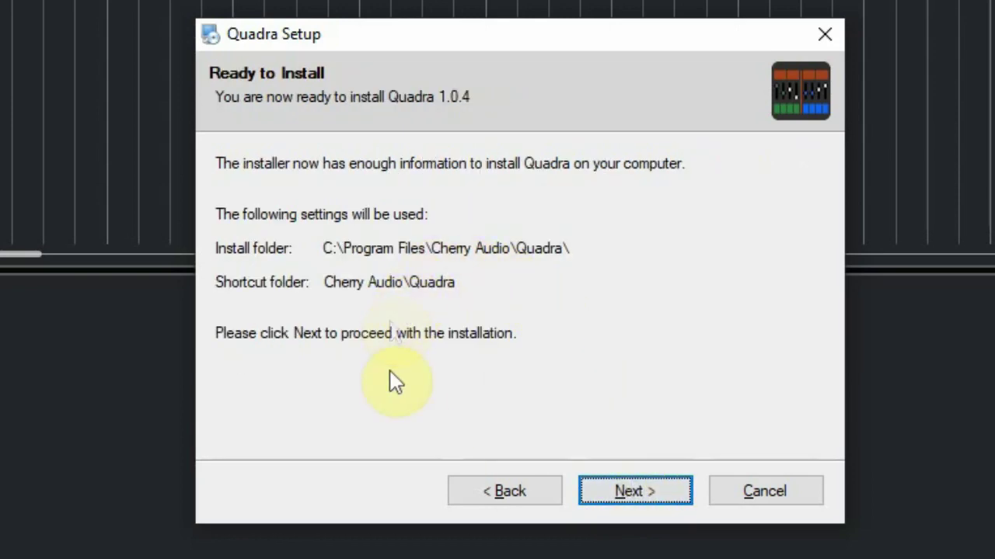
click(512, 493)
click(513, 493)
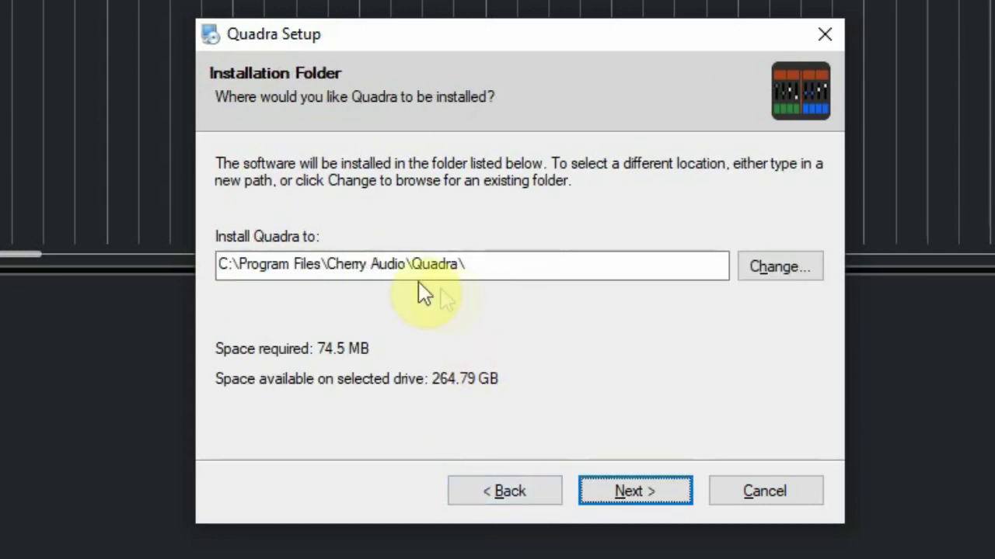
click(626, 494)
click(624, 492)
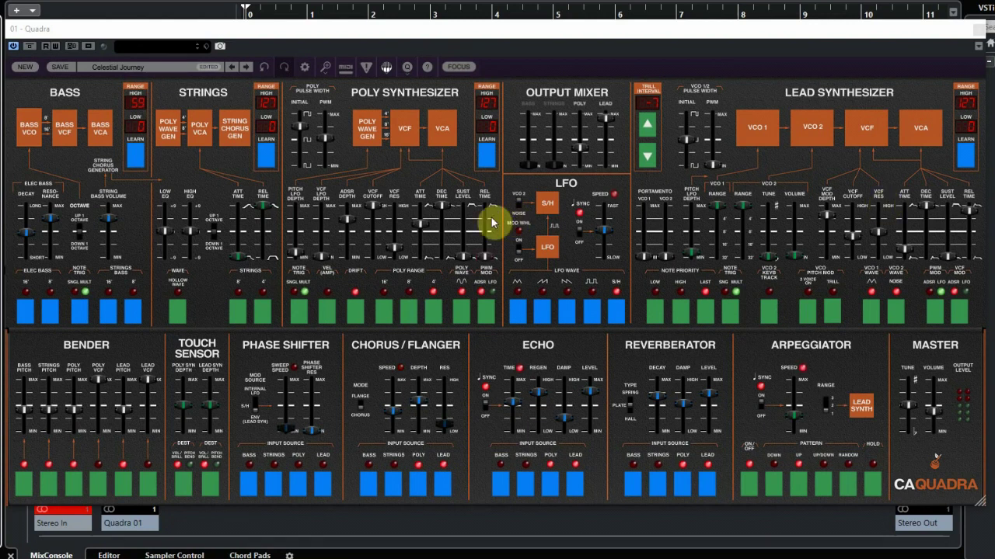
- Show the Quadra panel with Celestial Journey loaded and read the Poly Synth Release Time value
mouse_move(491, 218)
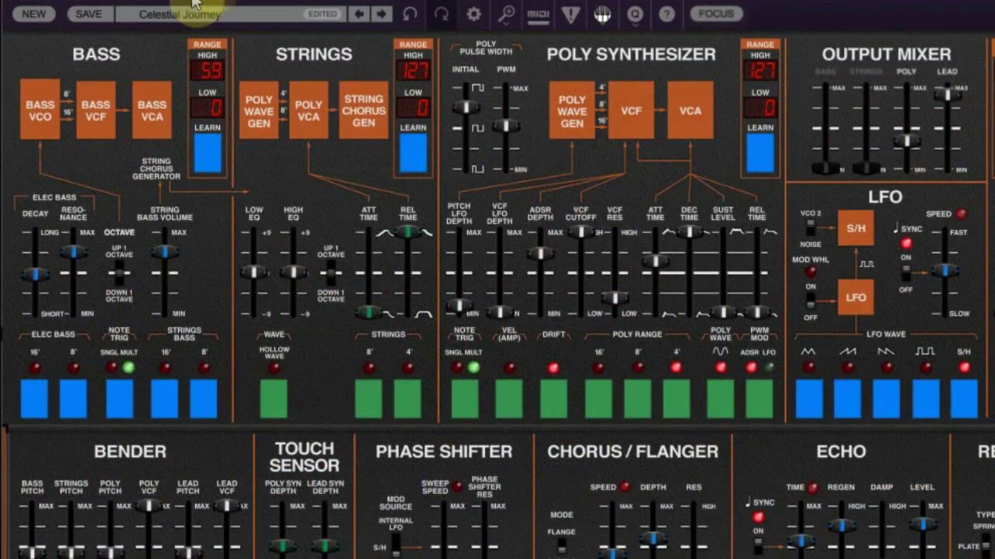
- Browse presets under All, then filter to the Leads, Pads and Arp categories
click(221, 17)
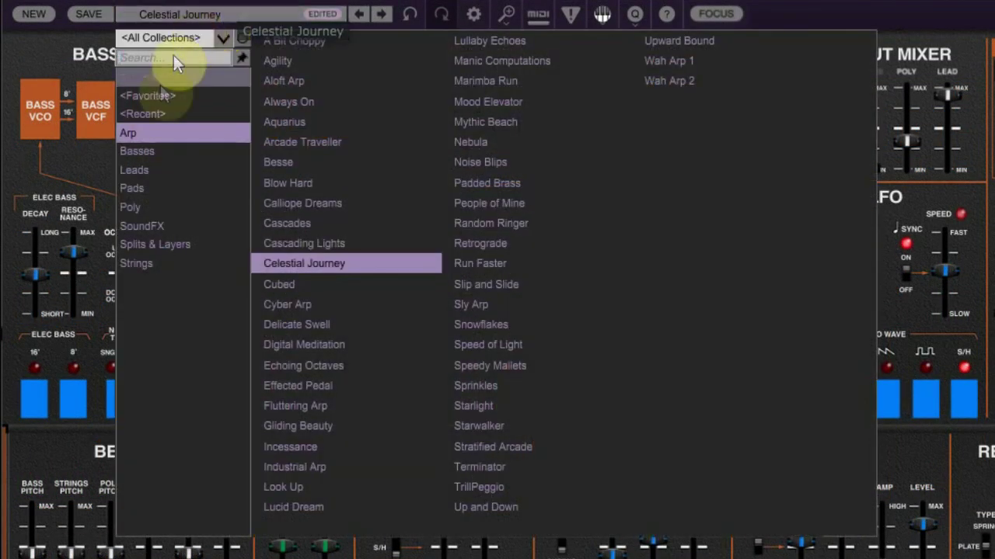
click(153, 78)
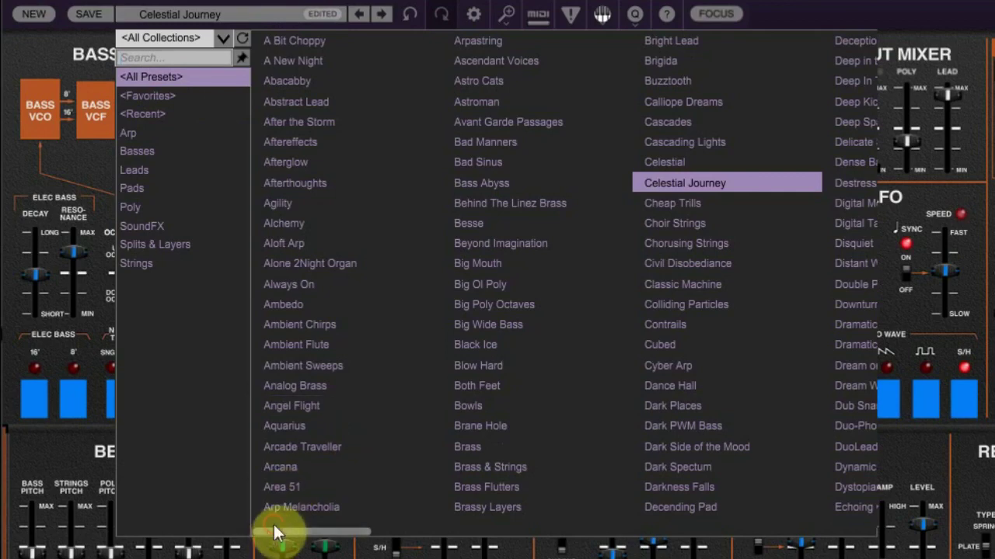
drag(317, 532, 288, 534)
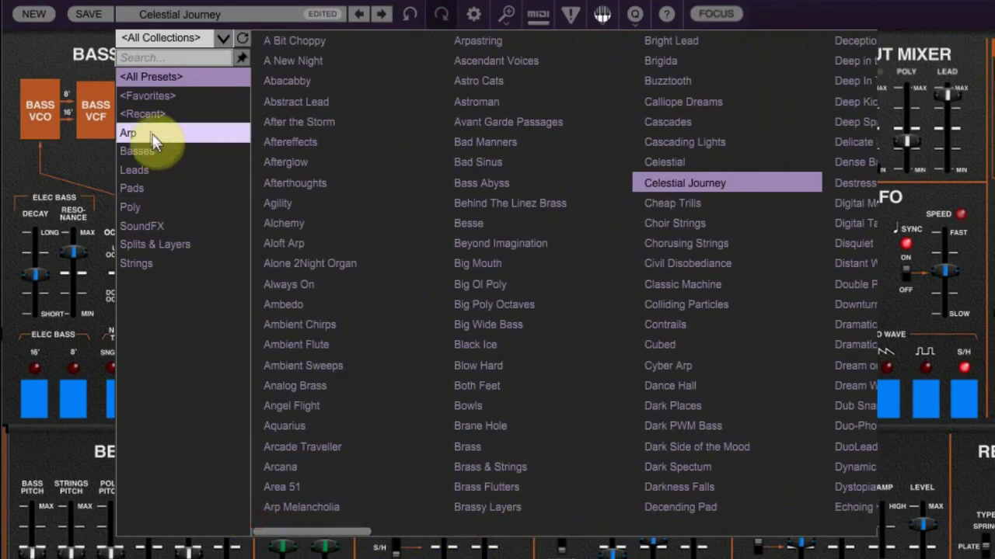
click(138, 173)
click(141, 193)
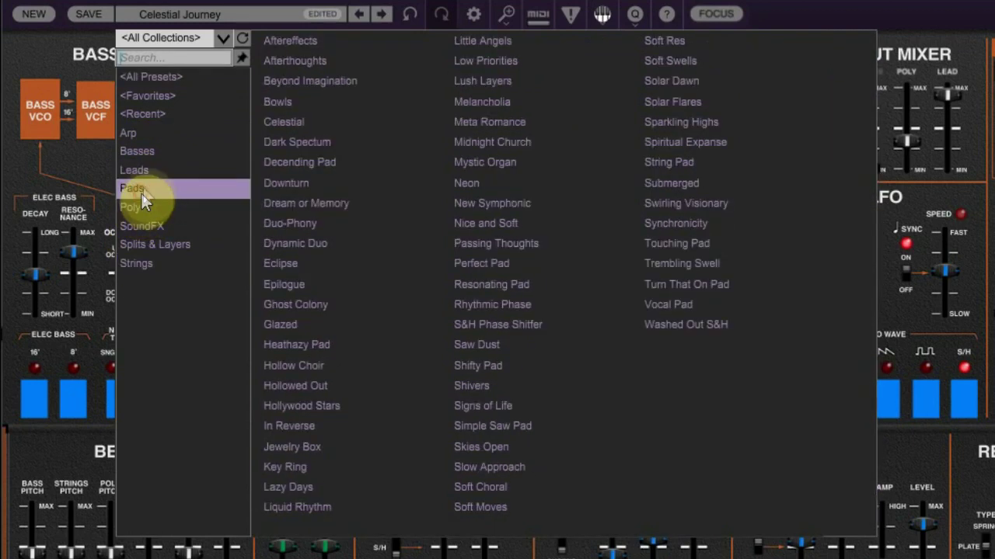
click(140, 136)
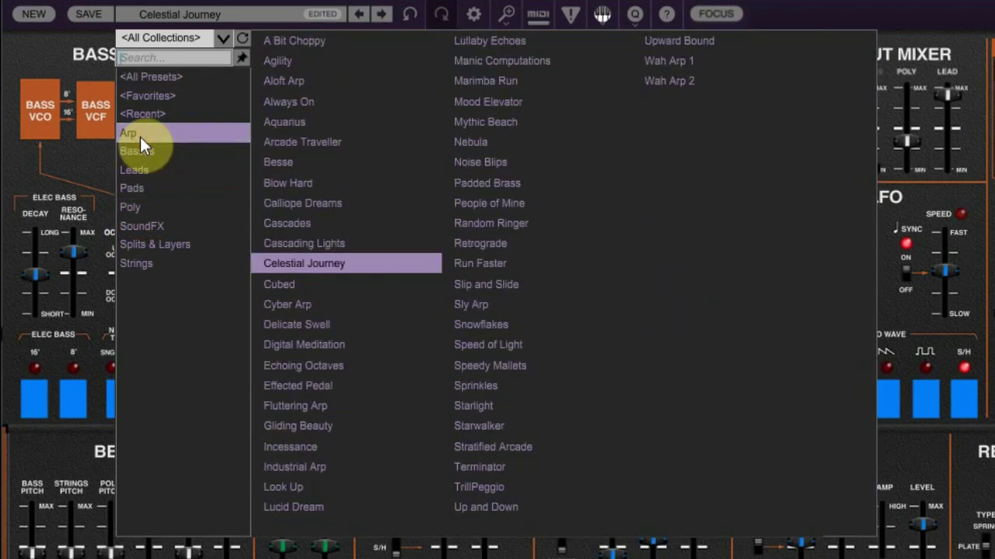
- Load Cubed, step through the Arp presets to settle on Cyber Arp, and start saving it
click(282, 285)
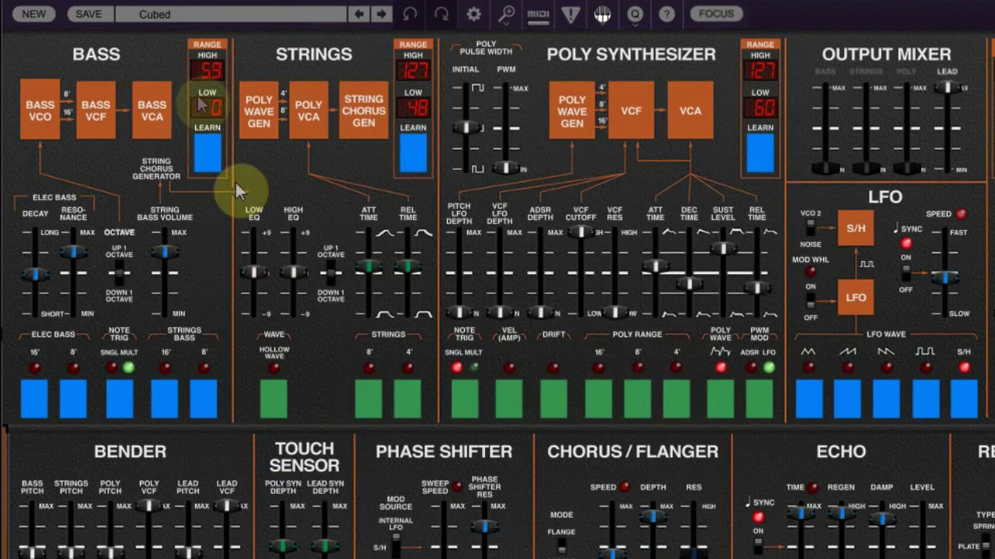
click(384, 13)
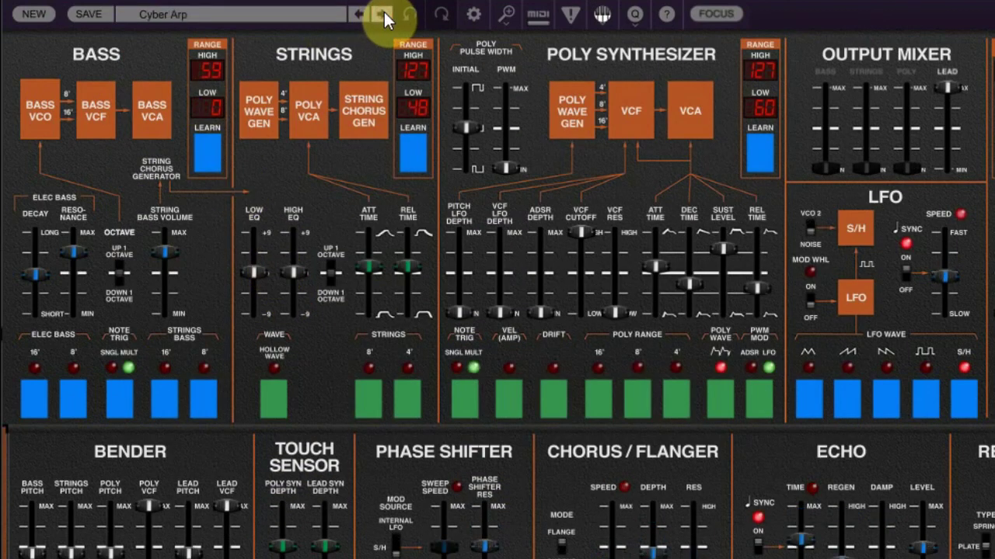
click(384, 12)
click(384, 12)
click(360, 16)
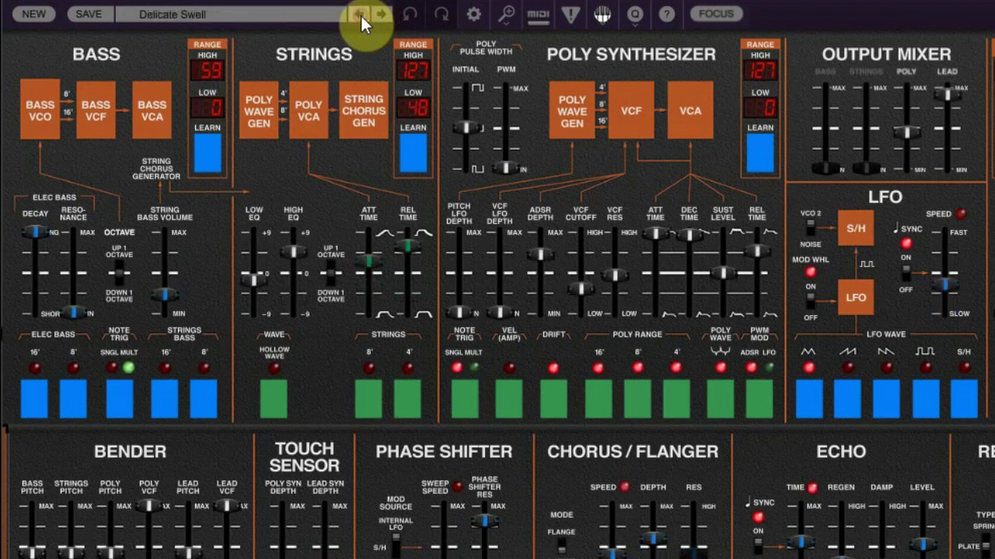
click(361, 15)
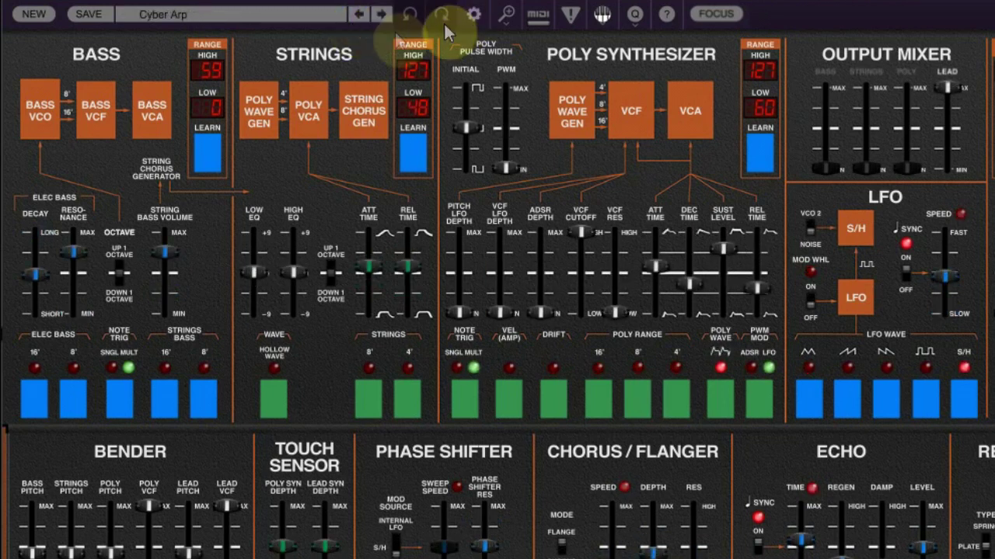
click(86, 13)
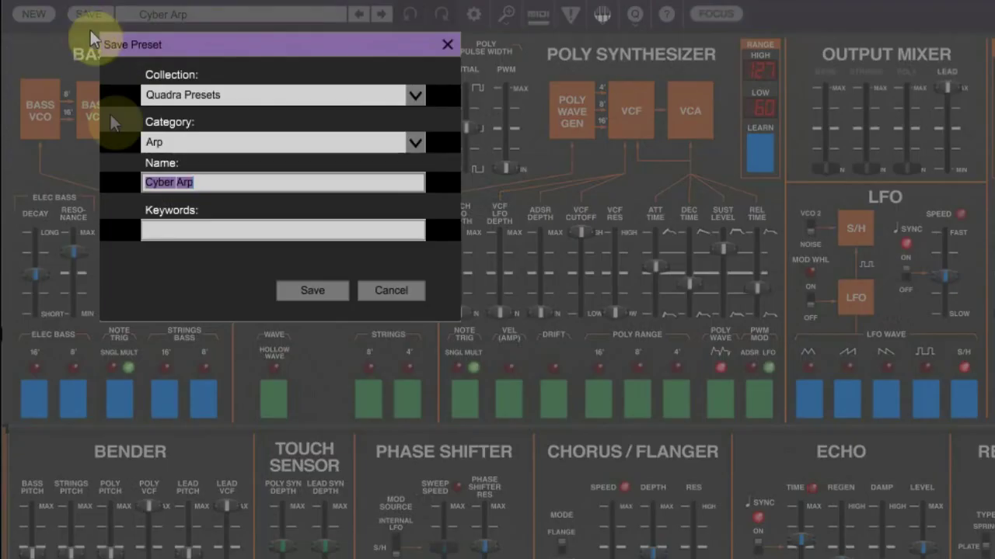
click(392, 290)
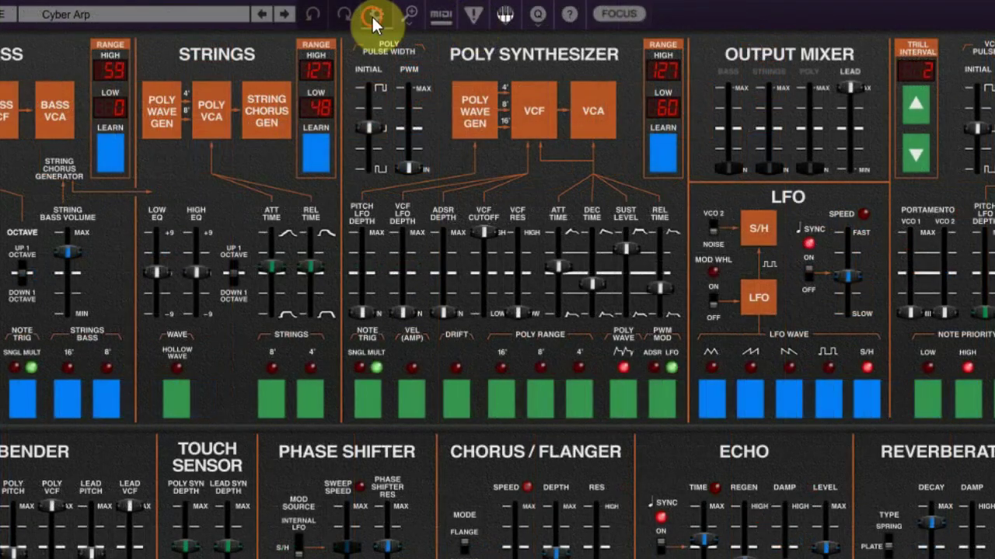
click(472, 15)
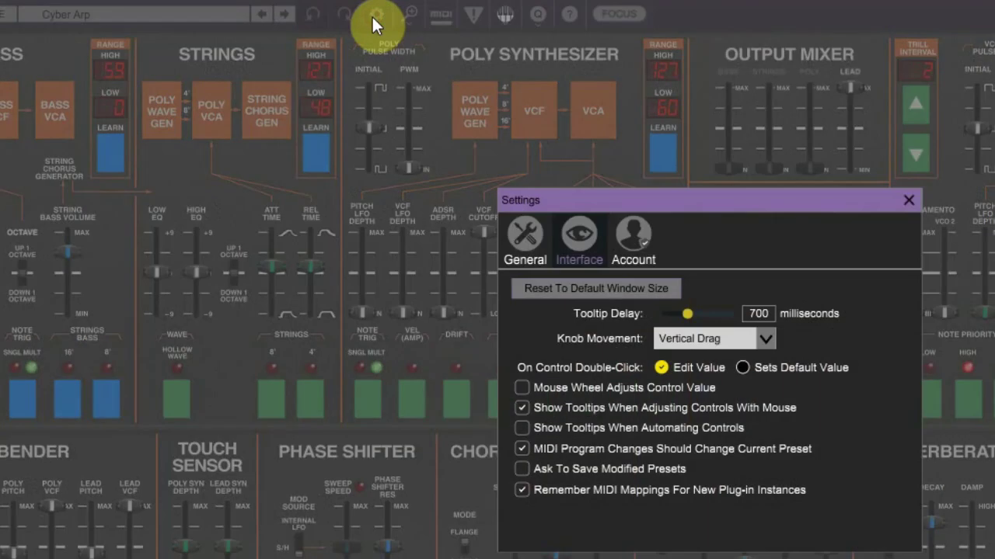
click(908, 201)
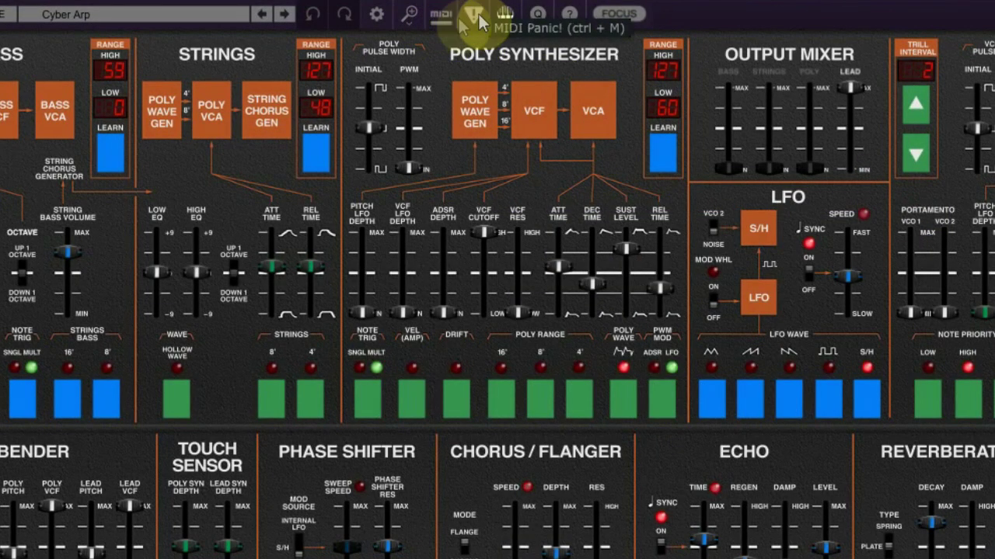
click(446, 15)
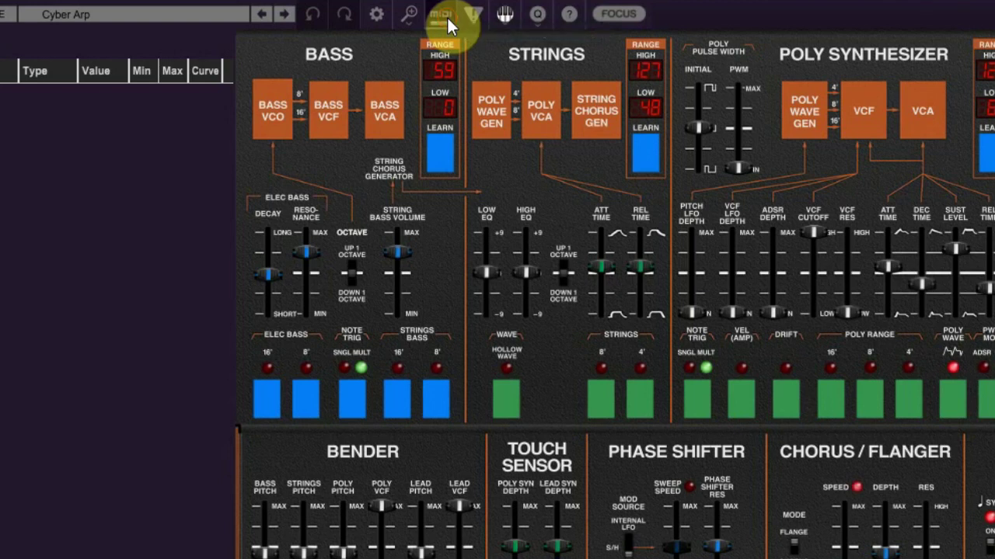
click(447, 15)
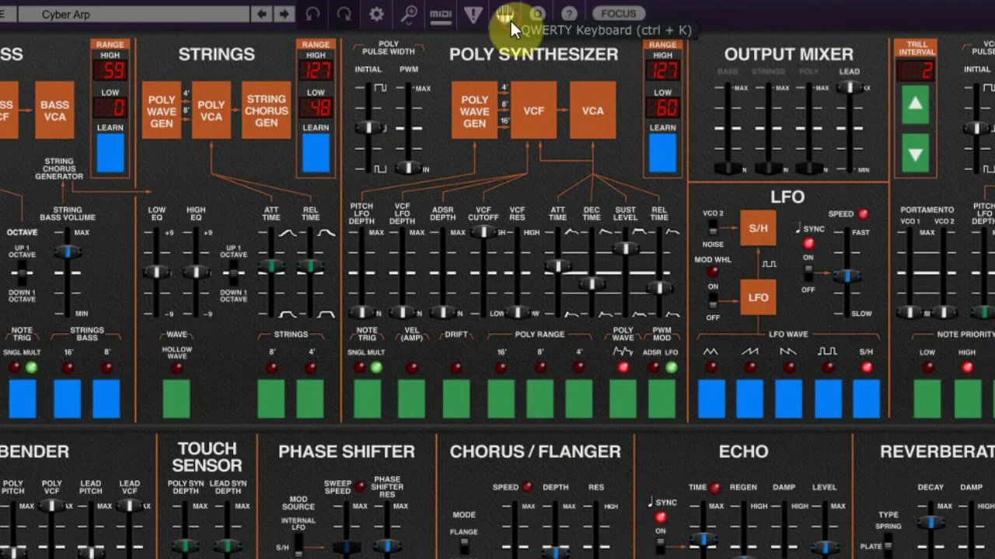
click(505, 14)
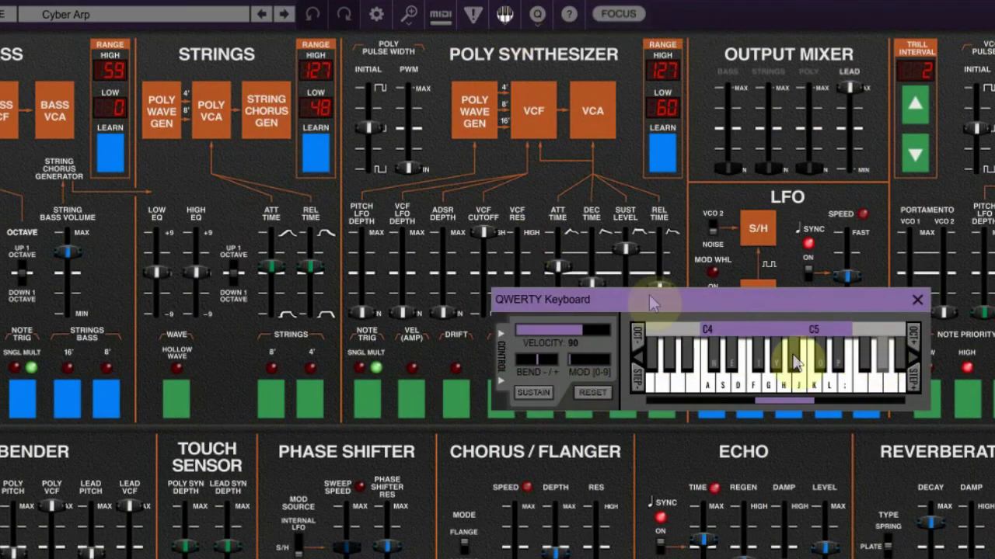
click(506, 14)
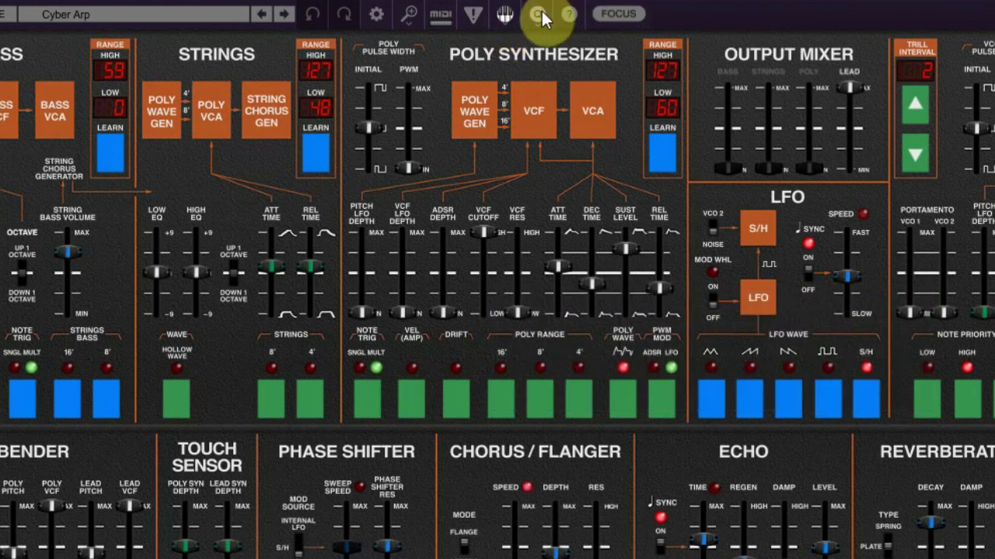
click(539, 15)
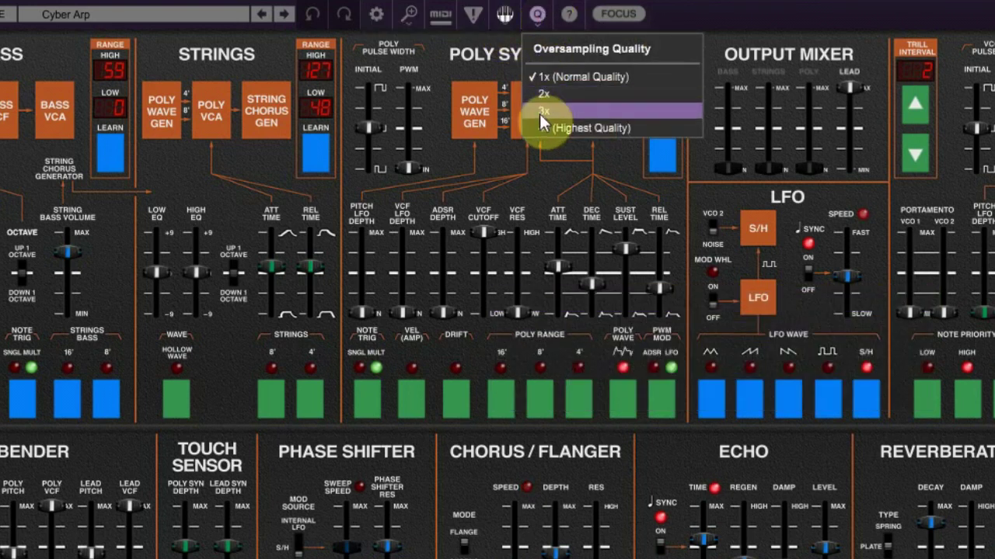
click(532, 16)
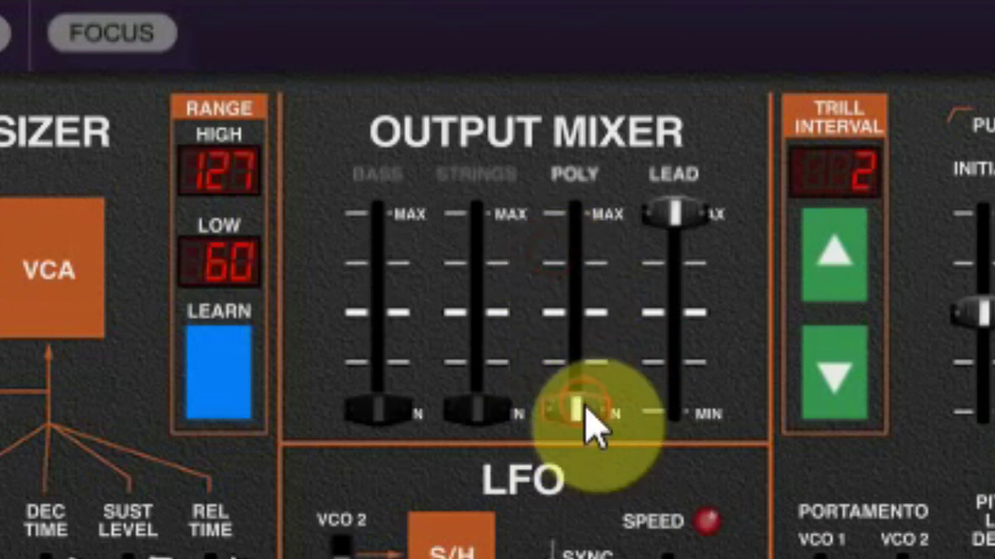
- Raise Poly to about 81% and Strings to 75%, audition the mixer solos, then lower Poly to about half
drag(577, 410, 573, 252)
drag(493, 404, 497, 314)
click(672, 181)
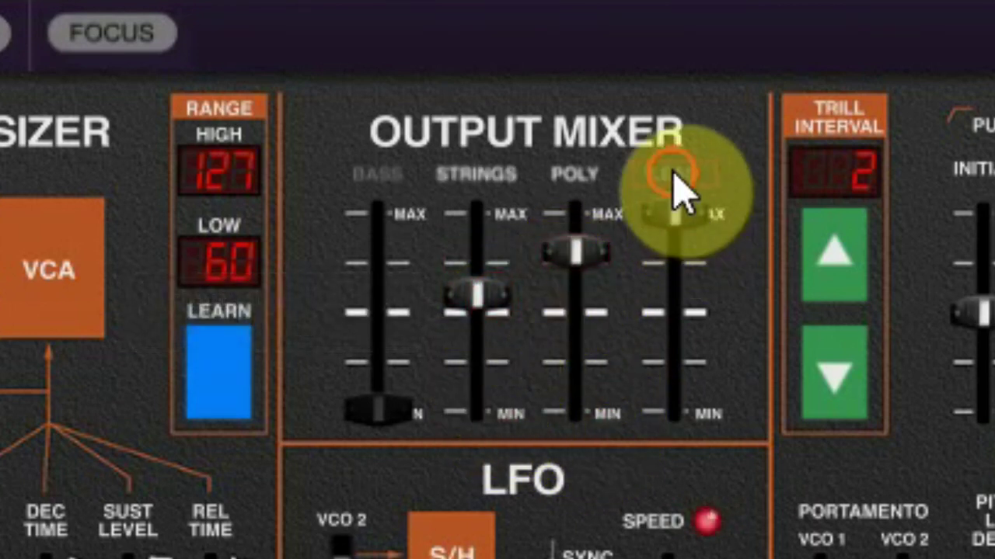
click(579, 175)
click(513, 173)
click(579, 172)
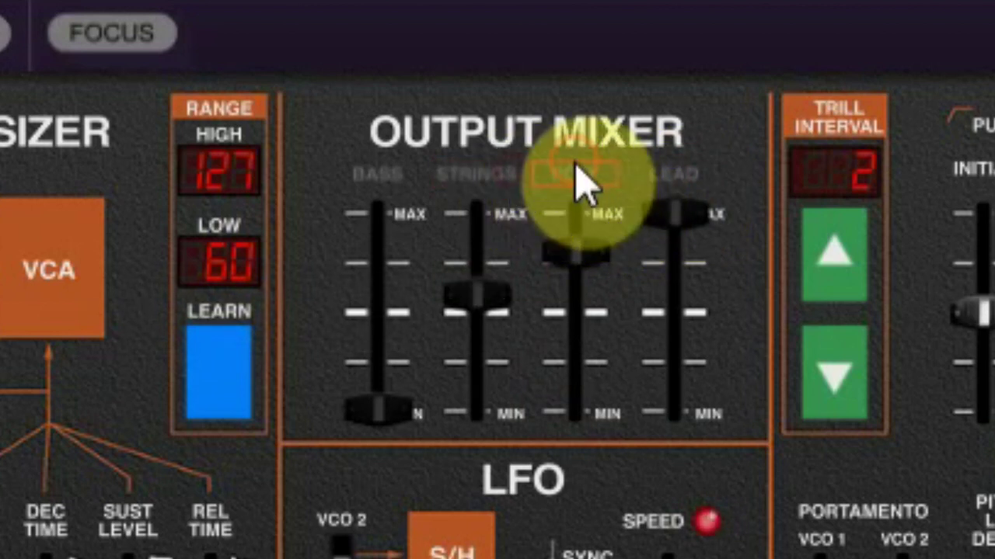
click(662, 186)
drag(591, 264, 597, 311)
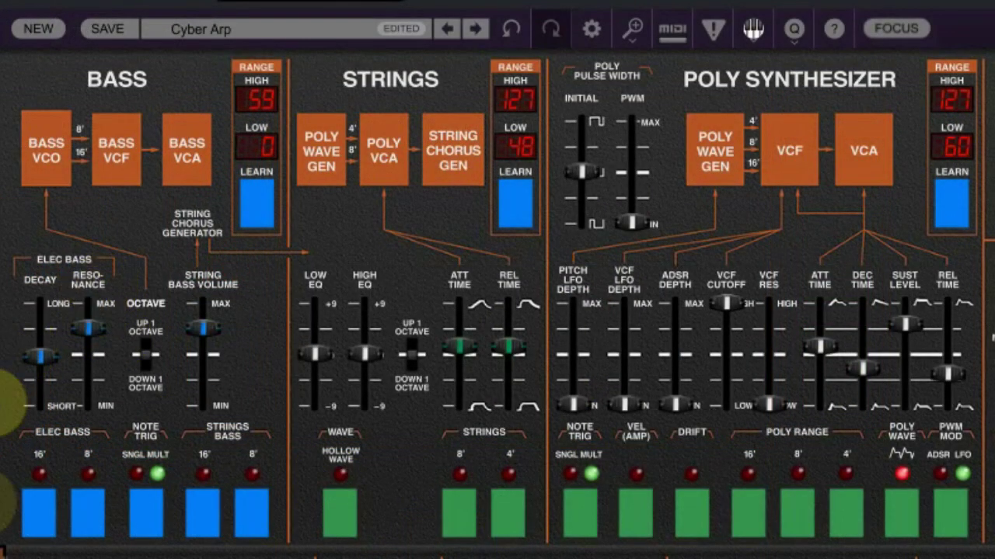
click(231, 497)
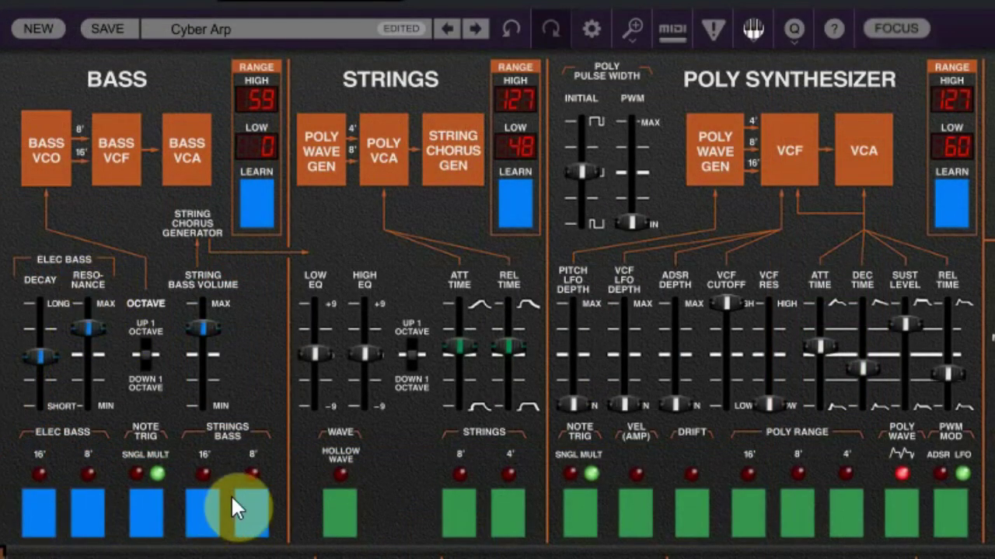
- Try the Elec Bass 16' and 8' footages and the bass octave switch, leaving the octave at normal
click(89, 513)
click(39, 509)
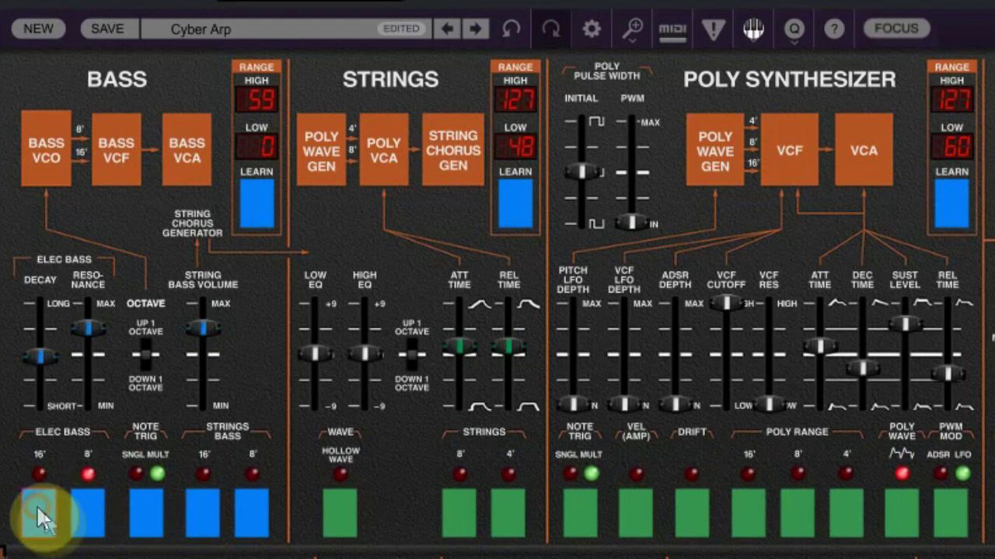
click(81, 515)
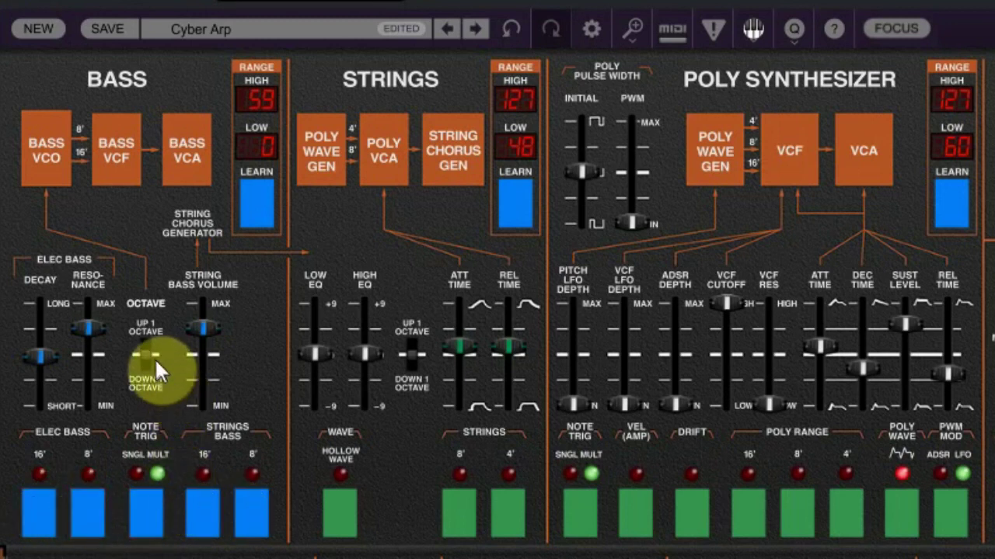
click(148, 334)
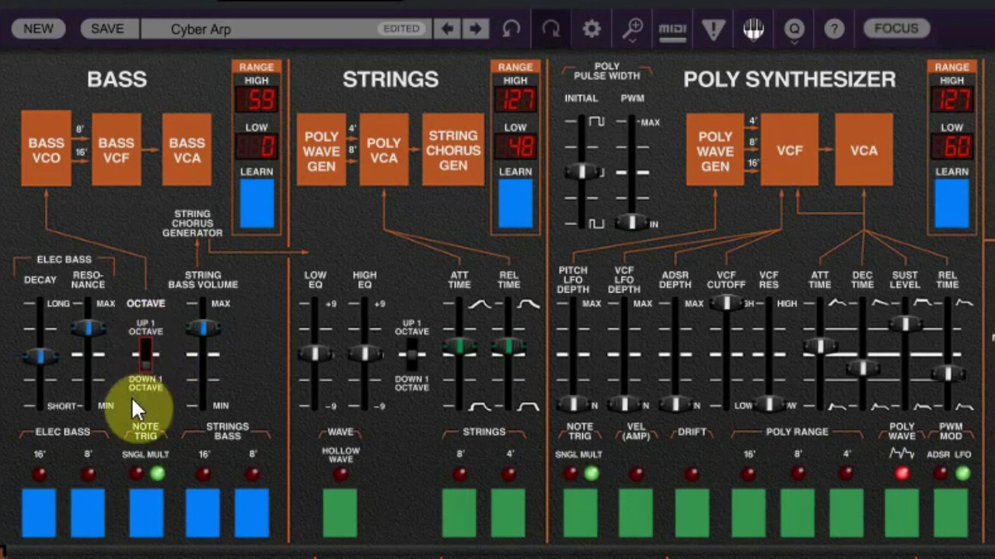
click(146, 353)
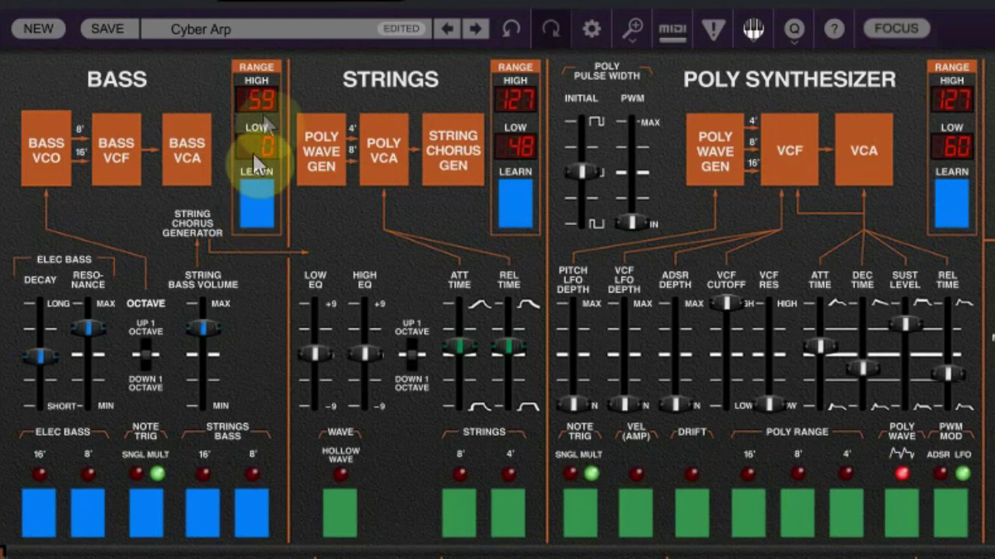
- Learn the 36–50 bass key range, drop Elec Bass resonance to about 48%, and raise String Bass volume near maximum
click(255, 200)
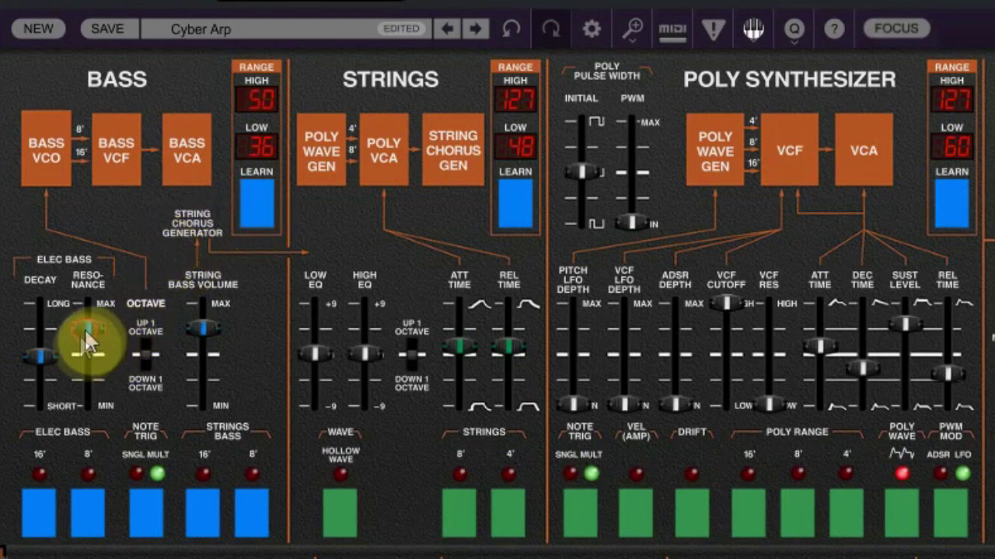
drag(84, 328, 90, 356)
drag(201, 329, 209, 296)
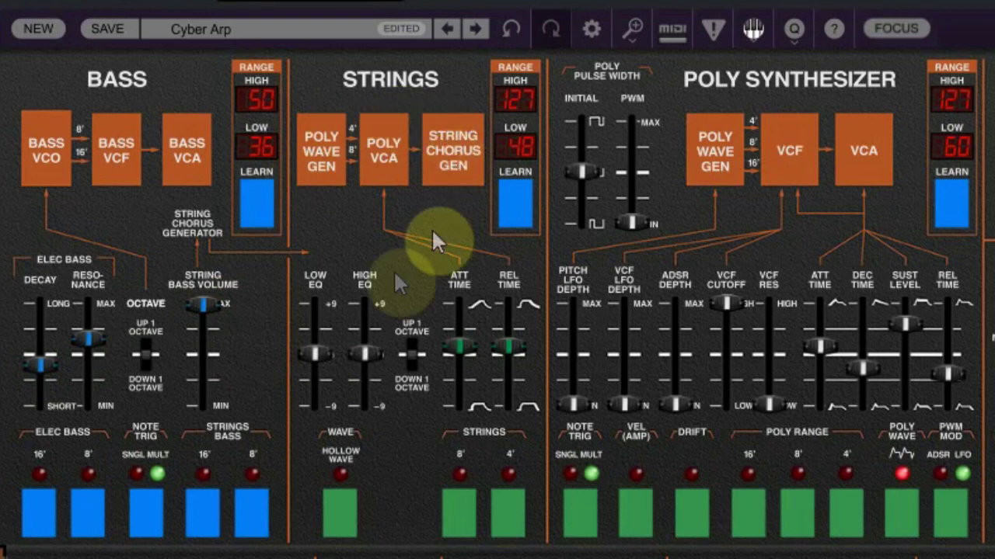
- Turn on Strings hollow wave, set the high EQ to about 0.6 dB, and try the footages and octave
click(330, 511)
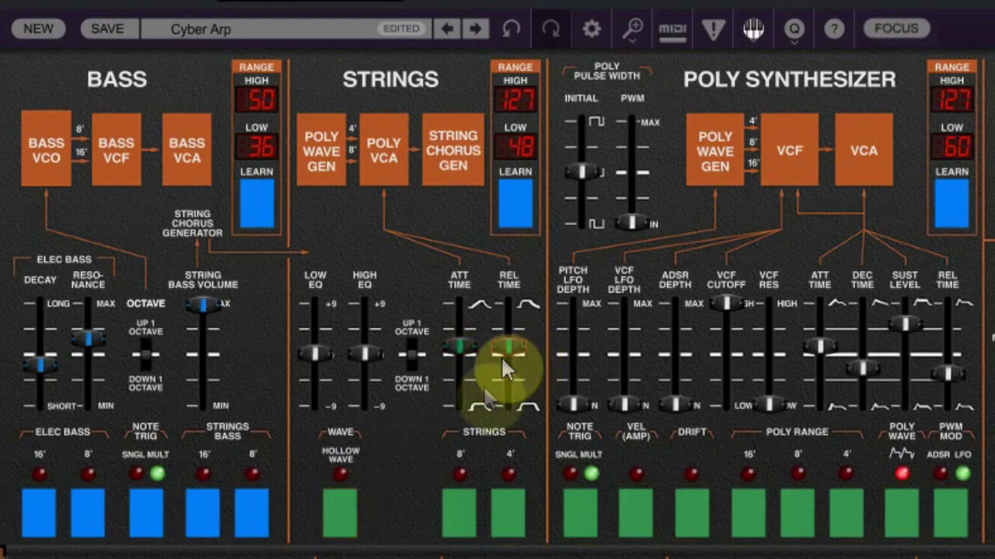
mouse_move(323, 359)
mouse_down()
mouse_move(311, 329)
mouse_move(311, 355)
mouse_up()
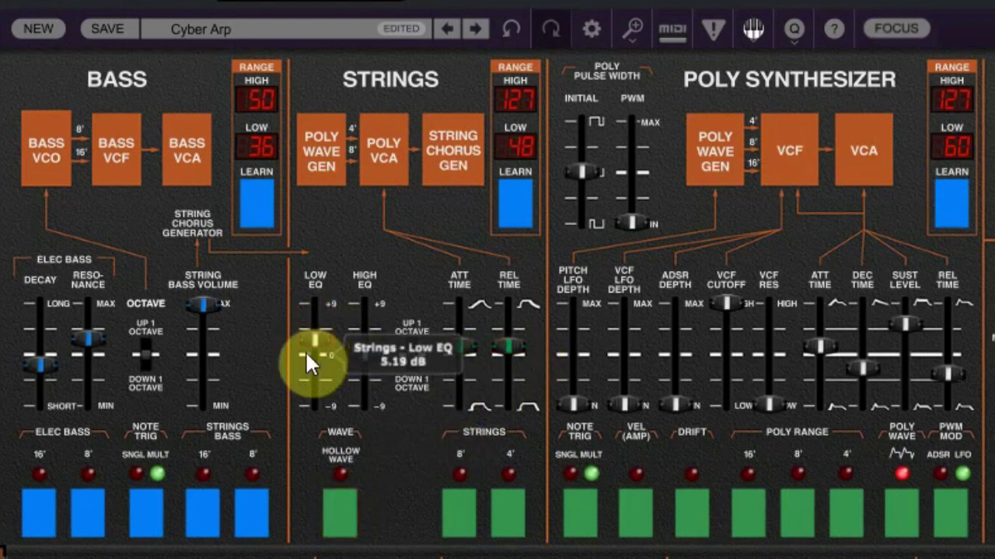
mouse_move(376, 352)
mouse_down()
mouse_move(373, 328)
mouse_move(359, 352)
mouse_up()
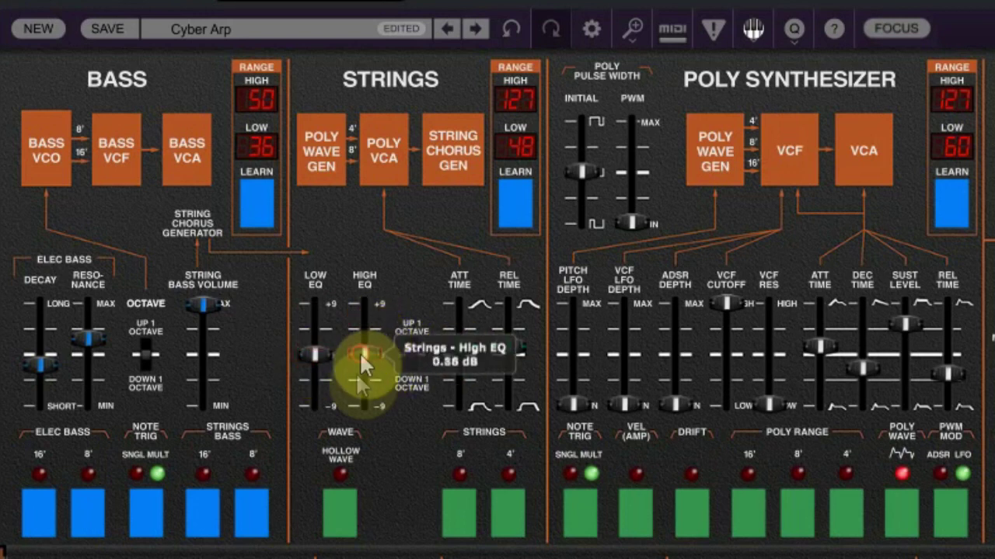
click(471, 506)
click(504, 509)
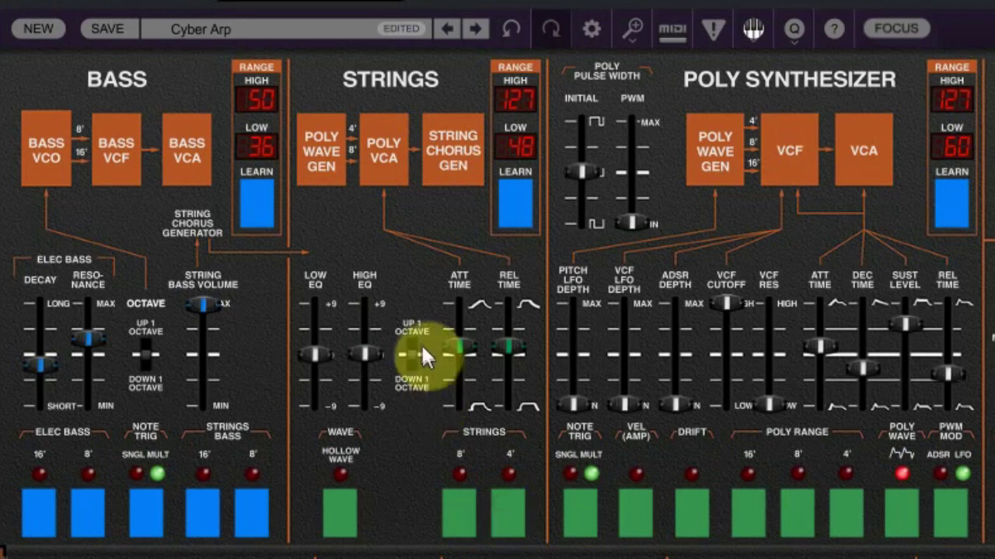
mouse_move(417, 334)
mouse_down()
mouse_move(408, 384)
mouse_move(415, 352)
mouse_up()
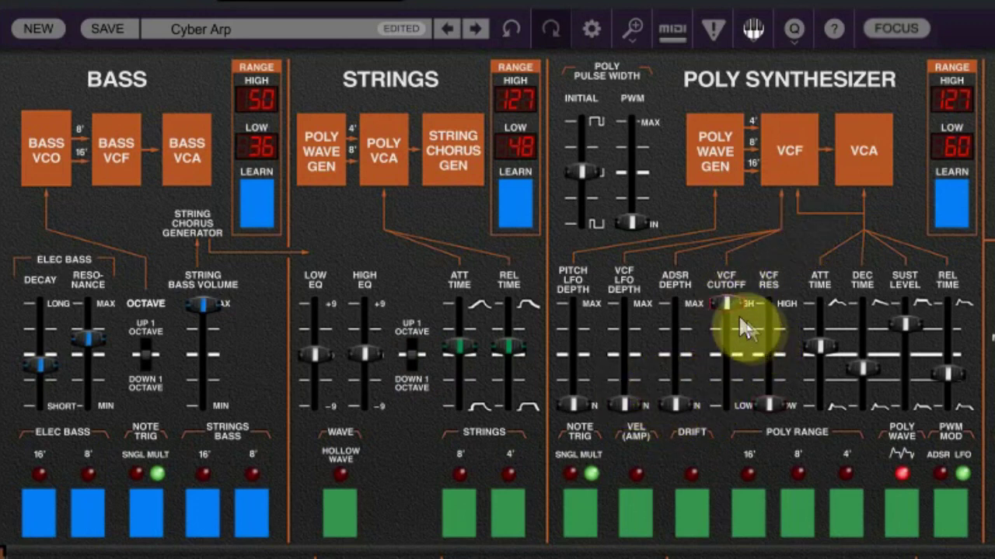
- Try the poly filter resonance and range pads, ending on the 4' poly range
click(767, 405)
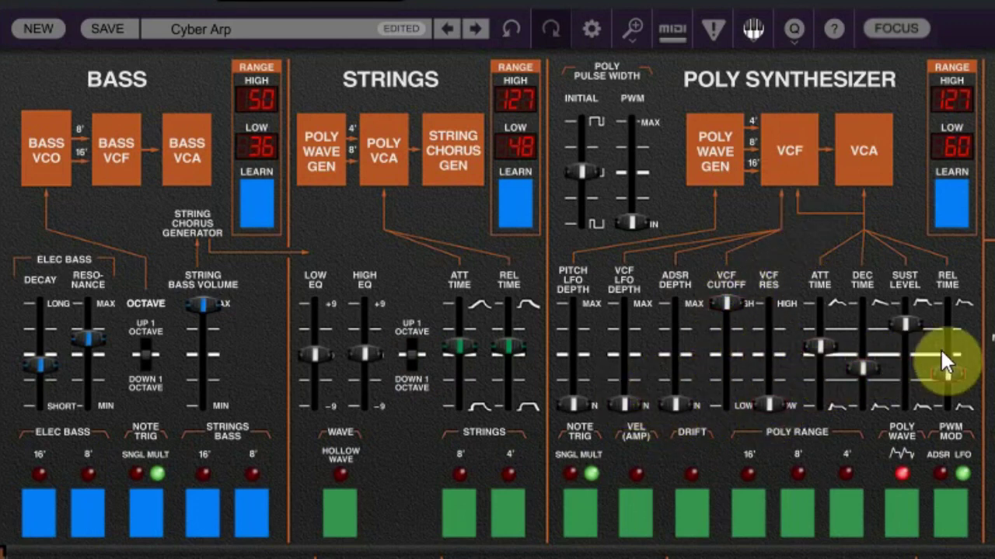
click(753, 501)
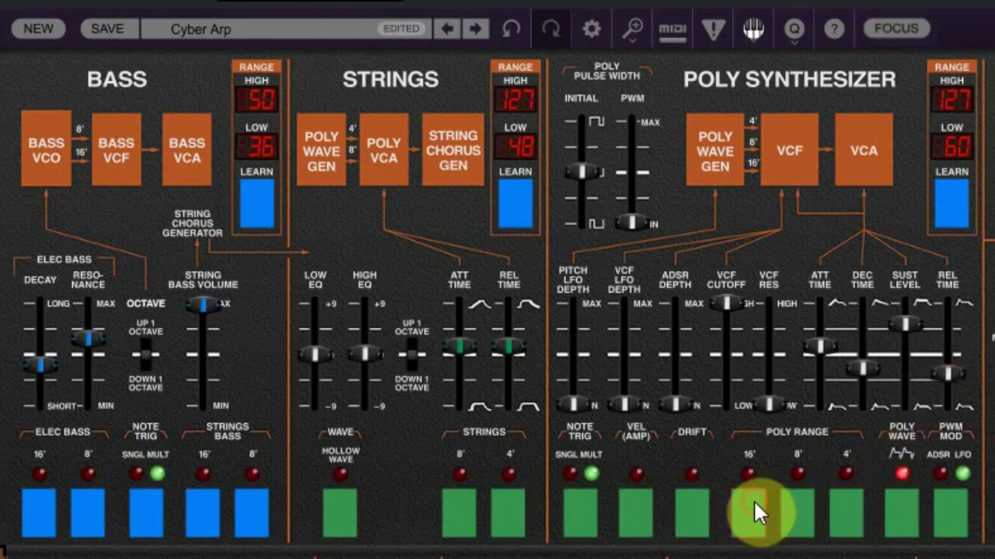
click(843, 513)
click(800, 515)
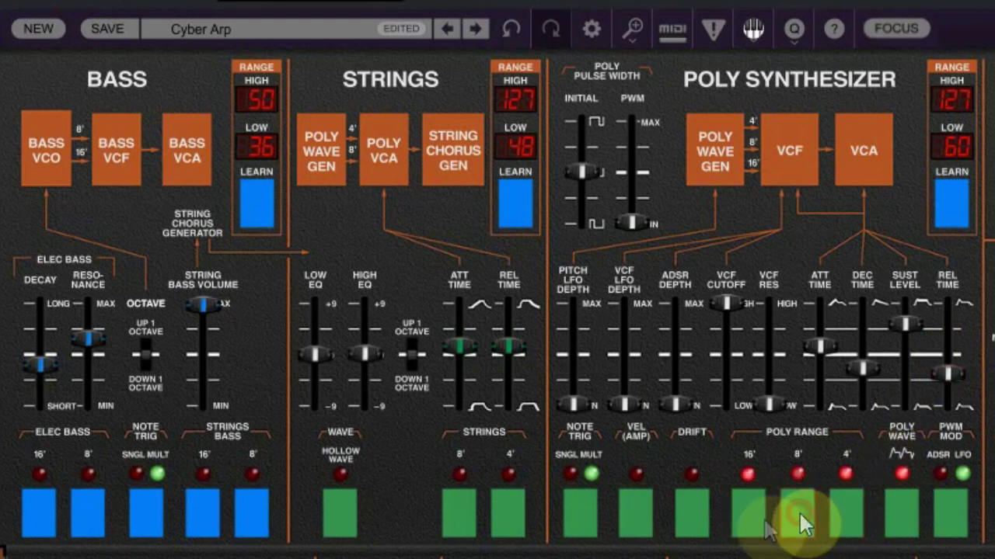
- Cycle the poly waveform to square and set the initial pulse width to 55.8%
click(899, 519)
click(897, 516)
click(896, 516)
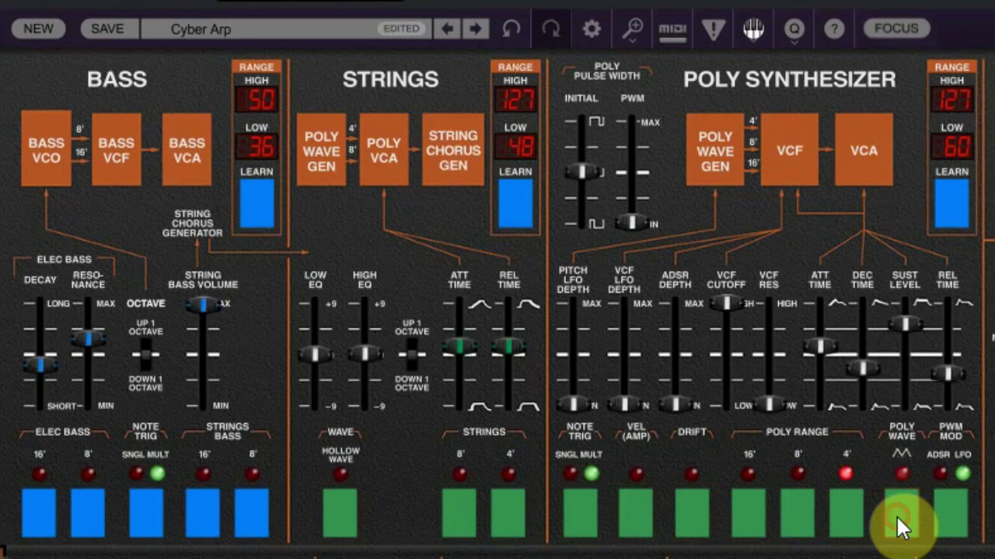
click(896, 515)
click(897, 517)
click(896, 515)
click(896, 515)
click(895, 515)
click(896, 516)
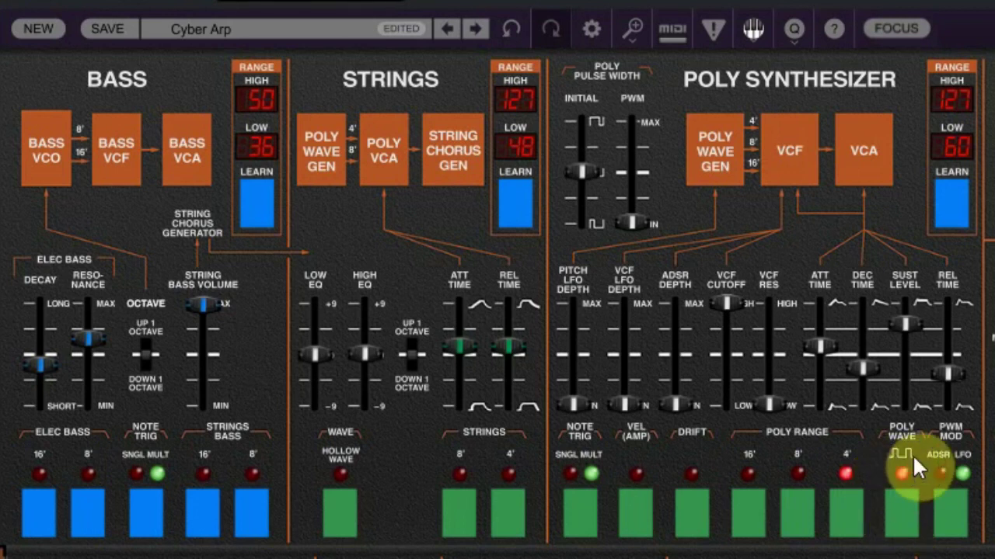
drag(577, 168, 651, 164)
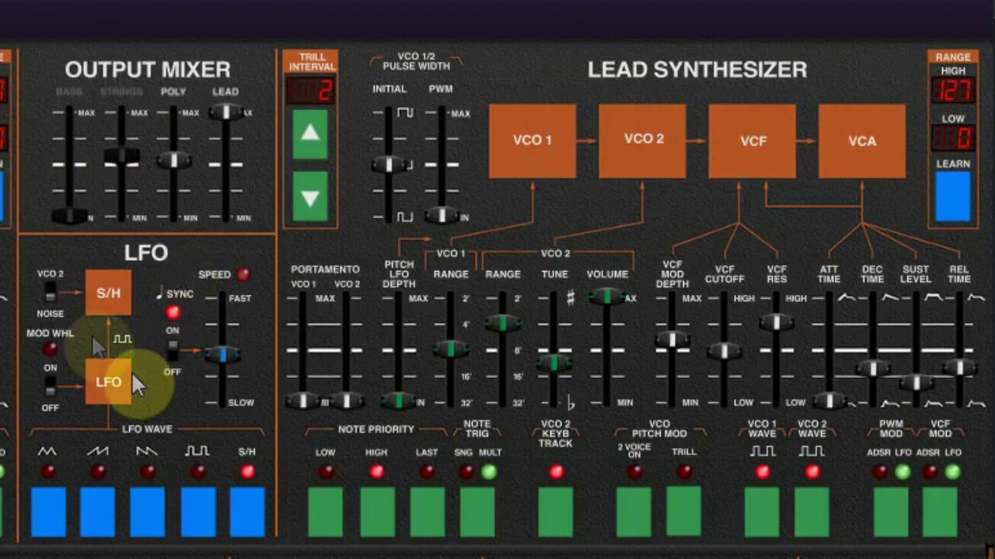
- Set the LFO wave to sample-and-hold with tempo sync on and speed at 1/32 dotted
click(61, 513)
click(90, 506)
click(137, 510)
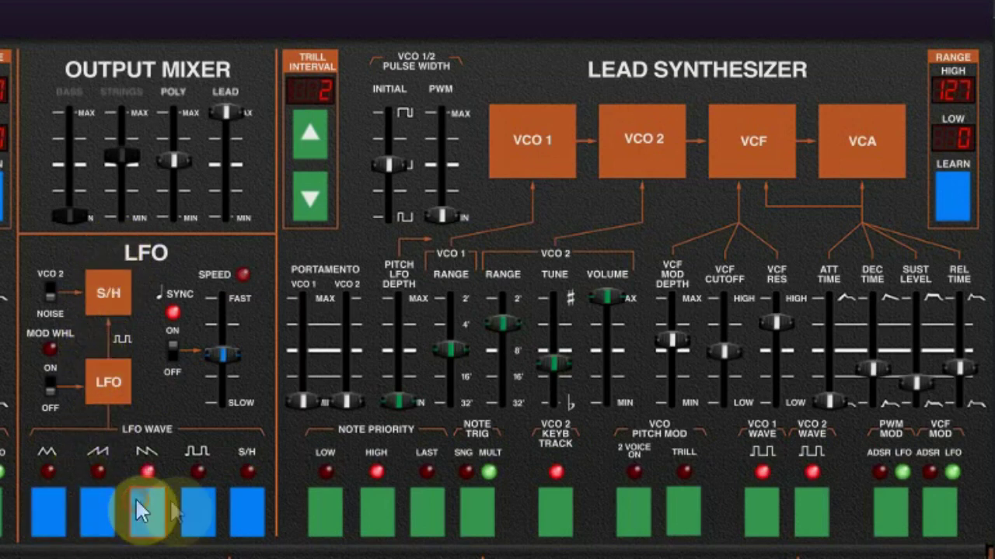
click(195, 510)
click(241, 513)
click(171, 345)
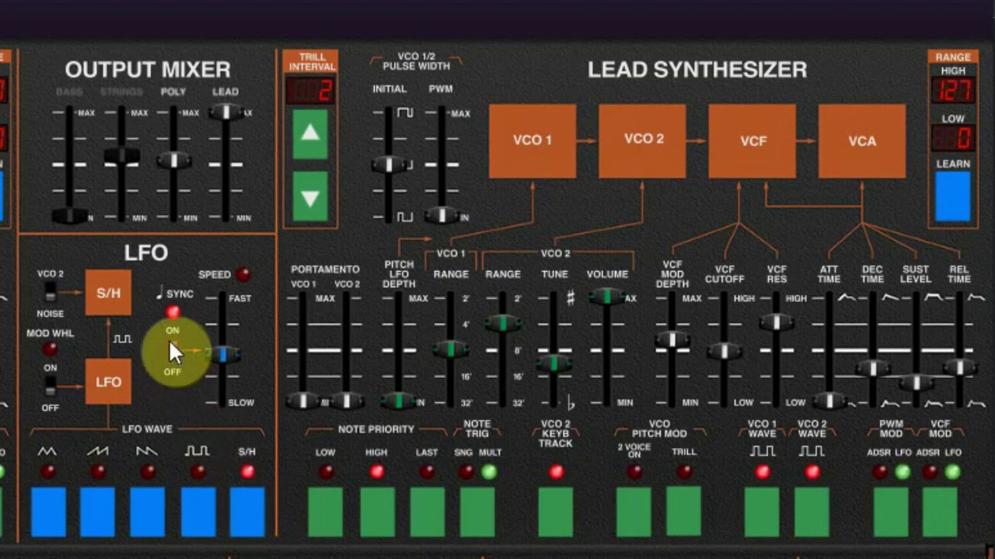
click(172, 347)
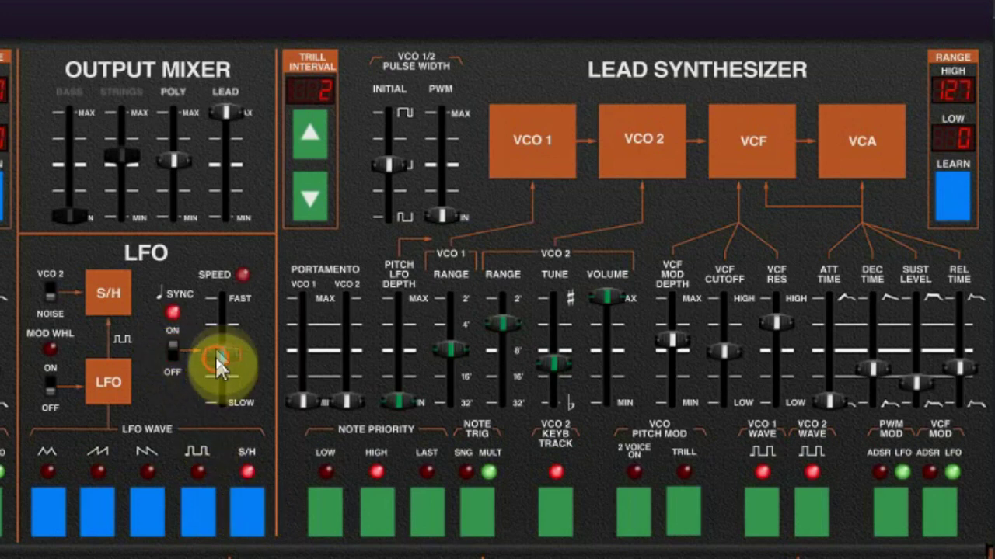
mouse_move(214, 355)
mouse_down()
mouse_move(212, 321)
mouse_move(218, 353)
mouse_up()
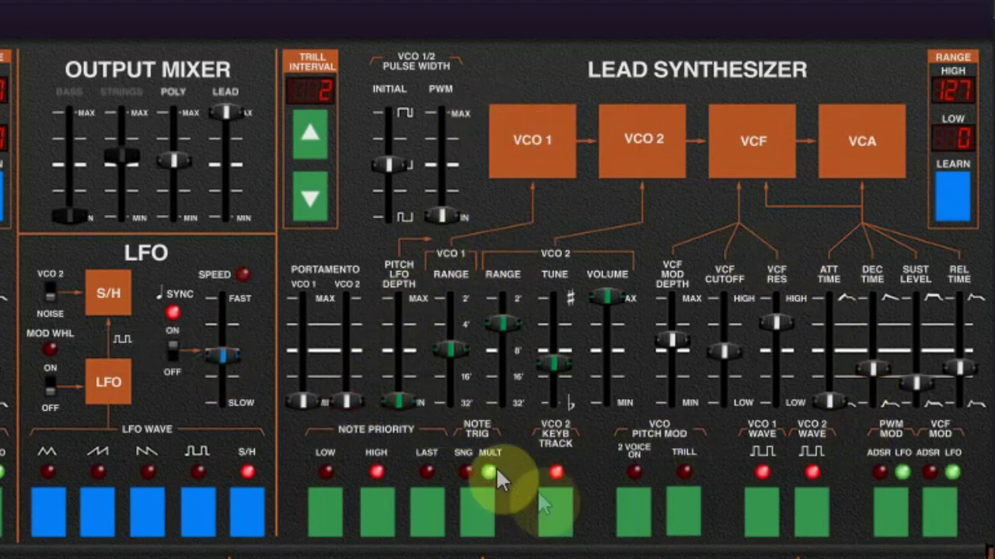
- Set VCO 1 and VCO 2 to triangle waves and the lead note priority to Last
click(771, 503)
click(819, 495)
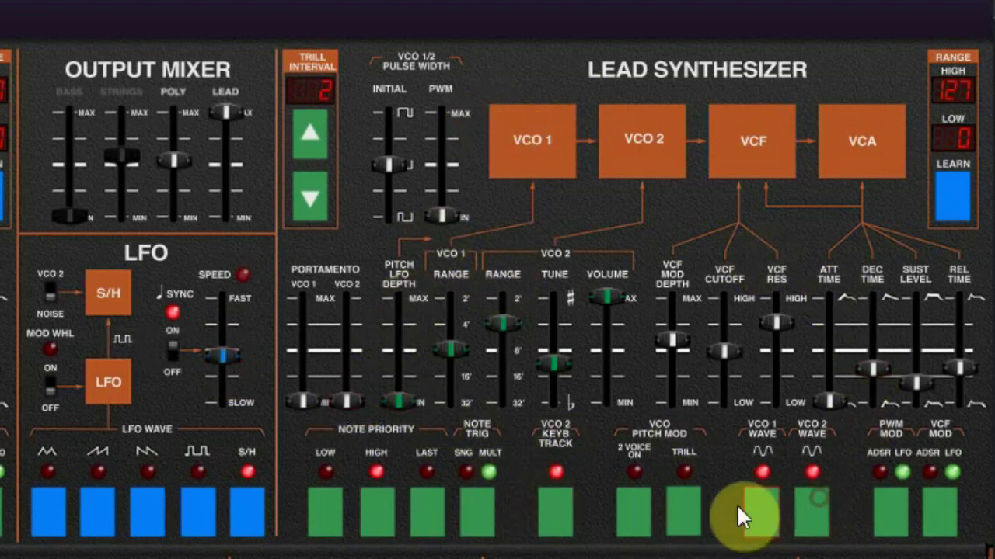
click(757, 505)
click(801, 519)
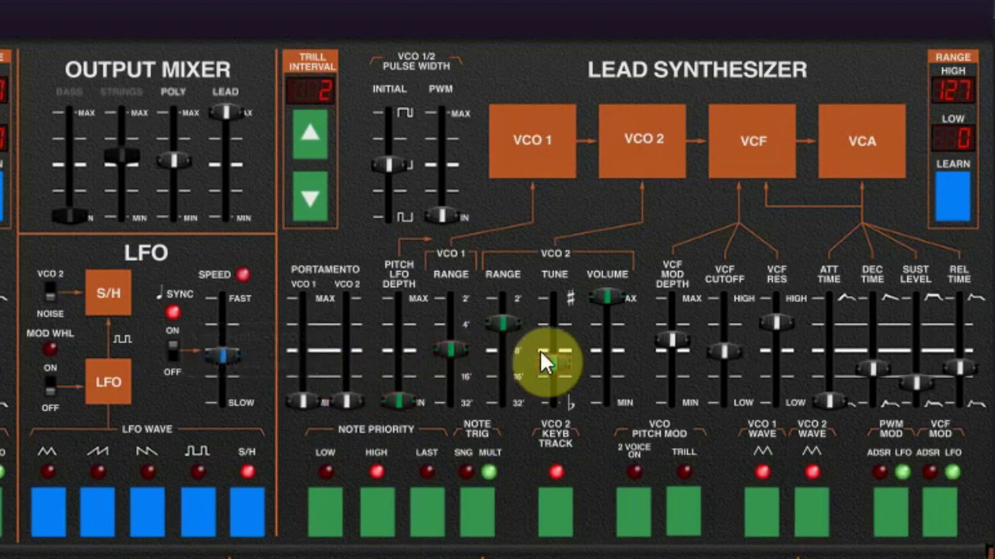
click(331, 501)
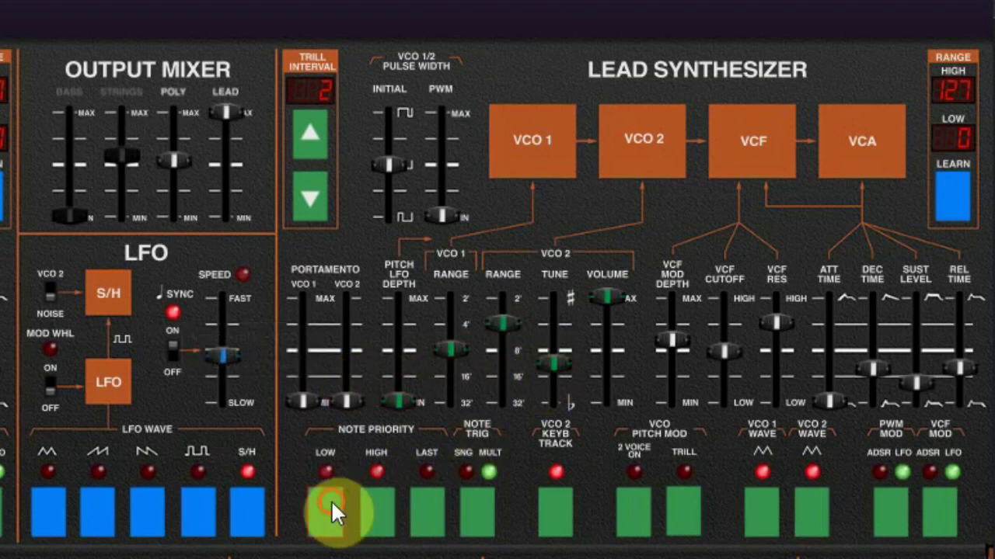
click(428, 507)
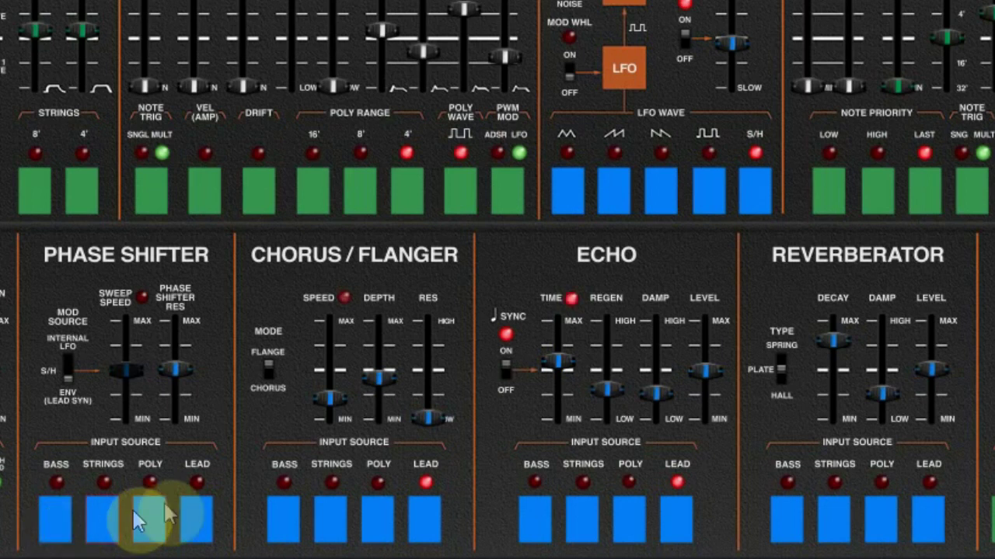
- Light the Phase Shifter input lamps for Lead, Poly, Strings and Bass
click(191, 519)
click(151, 524)
click(111, 526)
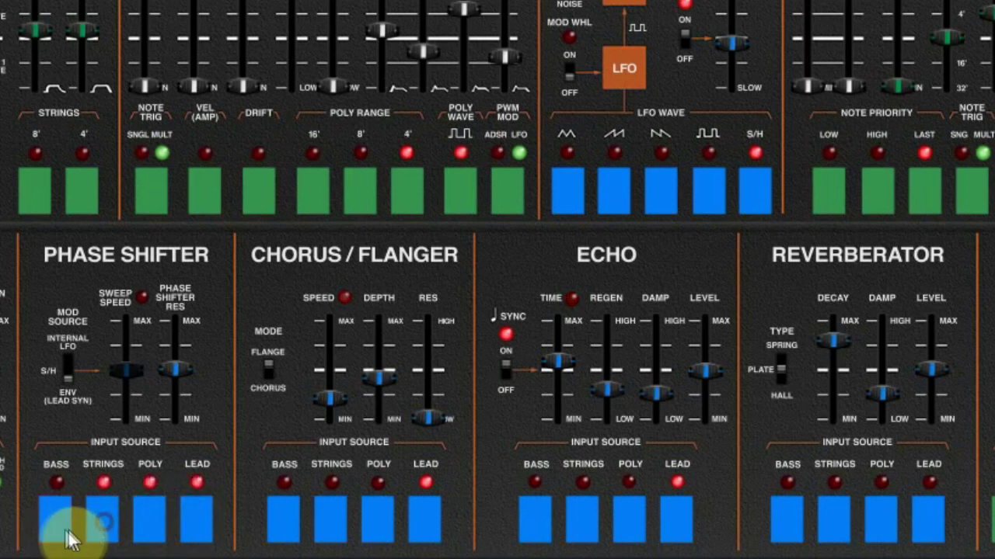
click(68, 540)
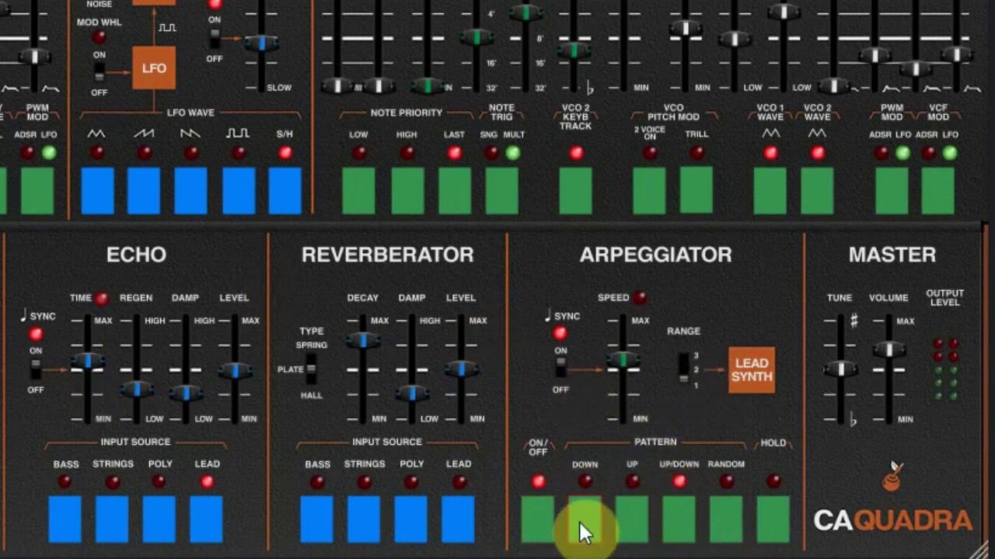
- Set the arpeggiator pattern to Random, change its octave range, and leave Sync on
click(681, 535)
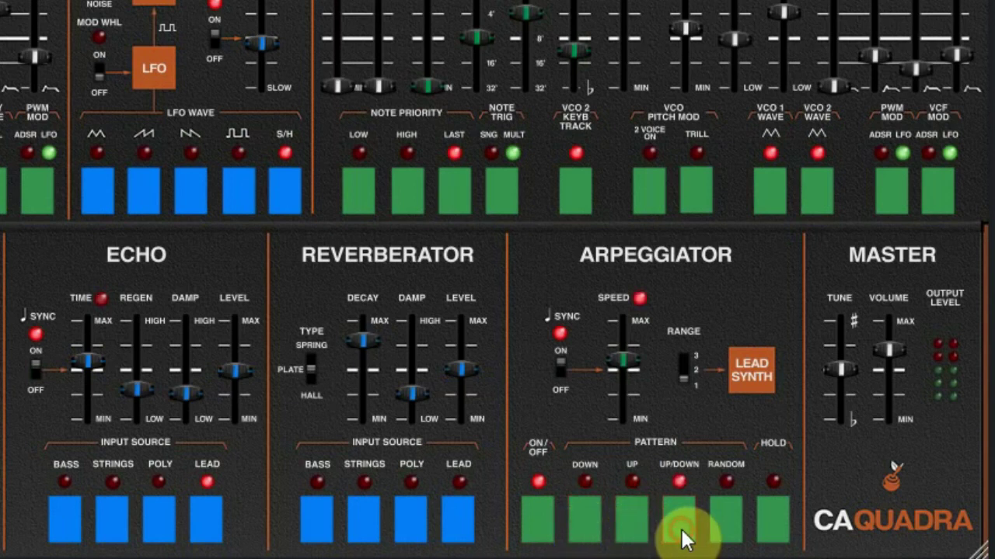
click(723, 528)
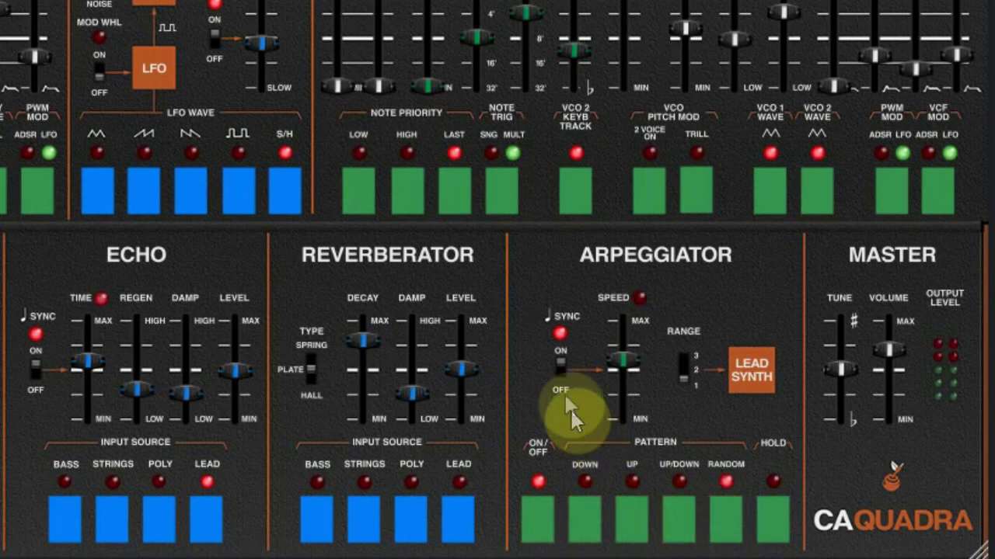
click(697, 380)
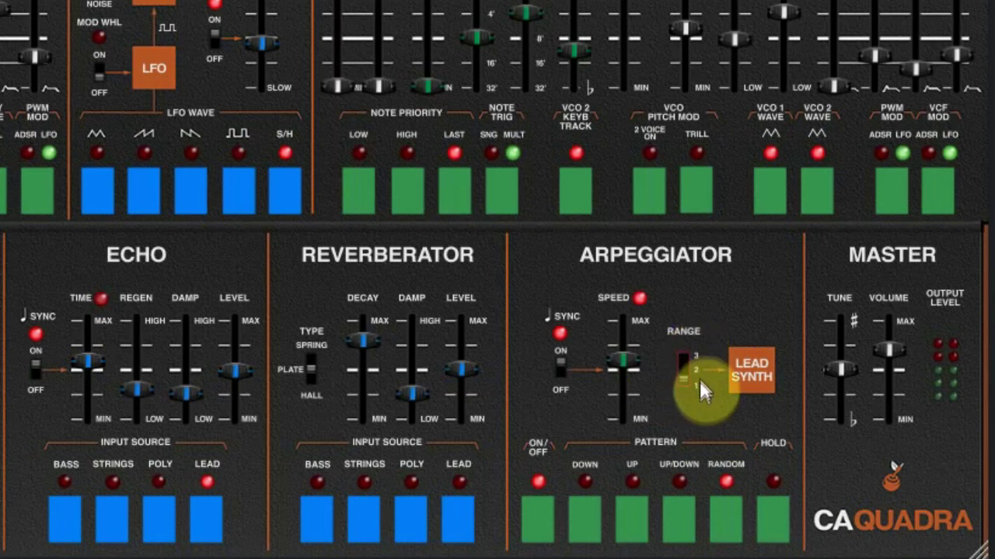
click(569, 383)
click(559, 369)
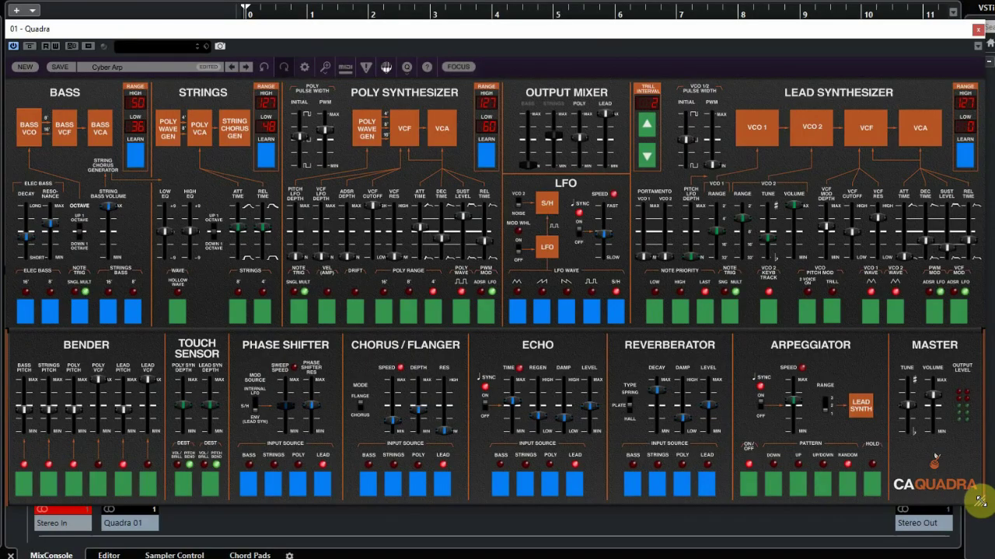
- Drag the Quadra window's corner inward so the Cubase mixer shows beside it
drag(980, 501, 907, 504)
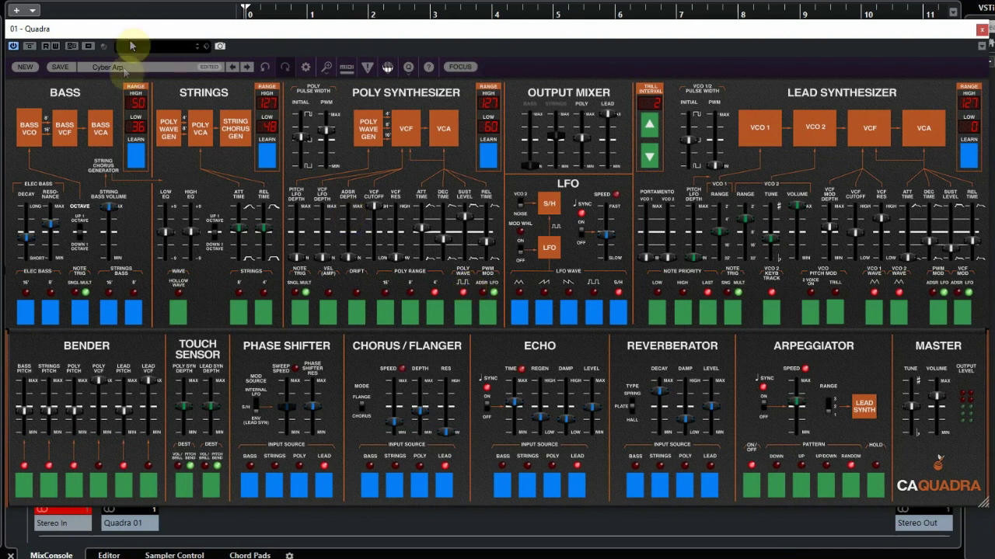
- Load the A Bit Choppy preset from the Arp category in the preset browser
click(123, 66)
double_click(190, 84)
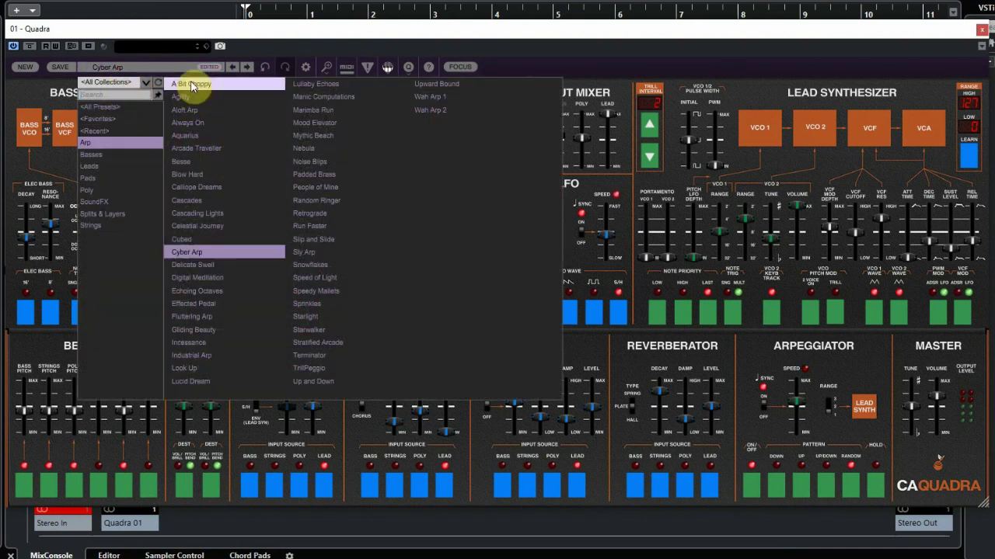